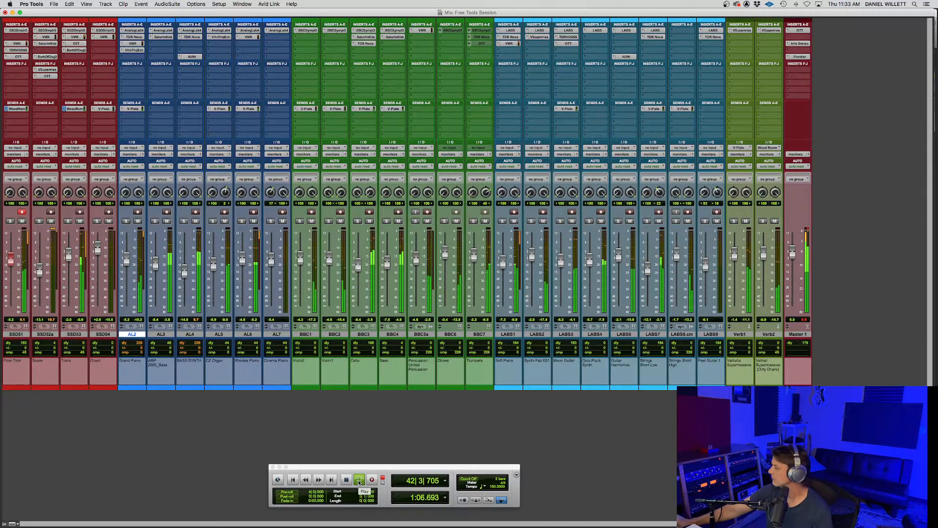
- Play the full mix, and examine the SSD5 drum sampler on the SSD51 track before closing it
left_click(359, 482)
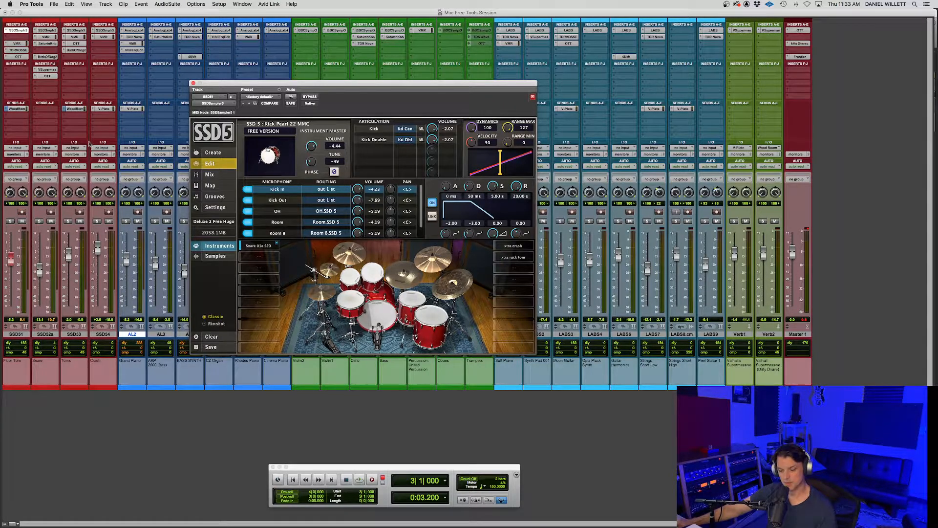
left_click(78, 37, "ctrl+alt+super")
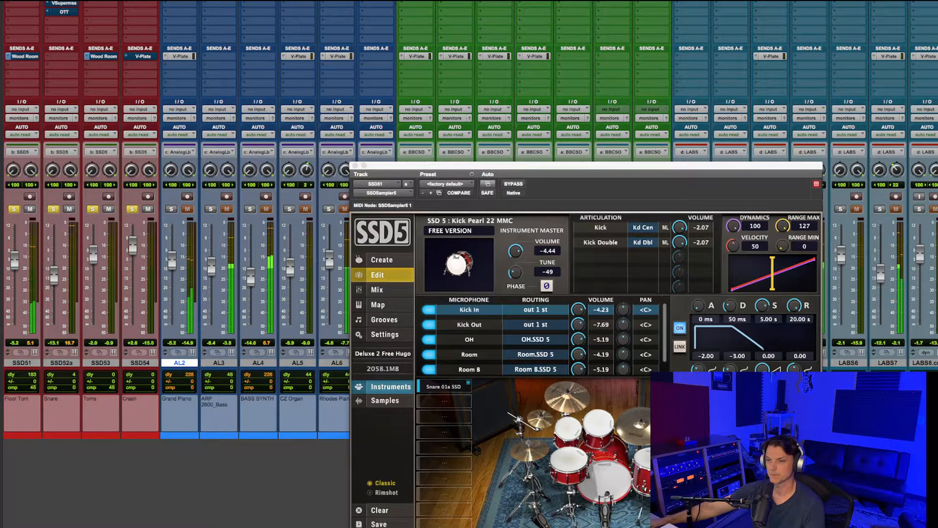
left_click_drag(538, 171, 417, 88)
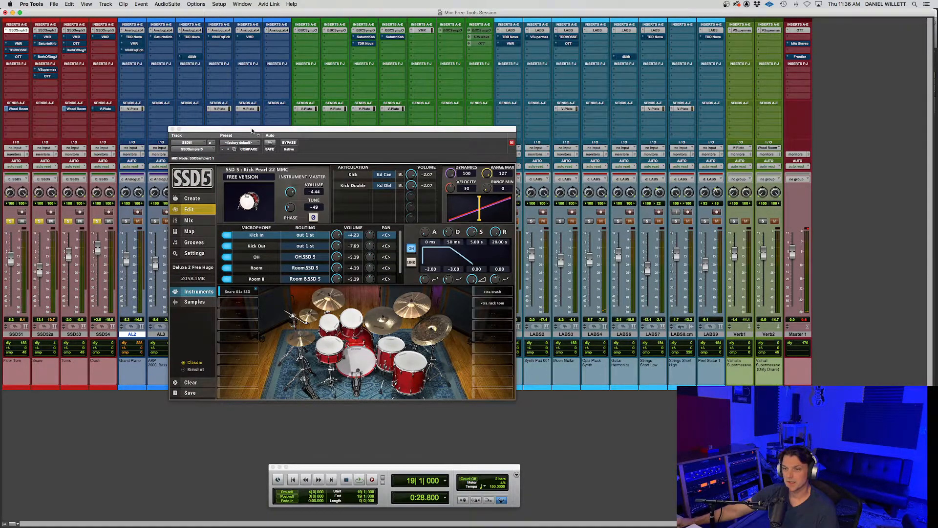
left_click_drag(252, 131, 307, 130)
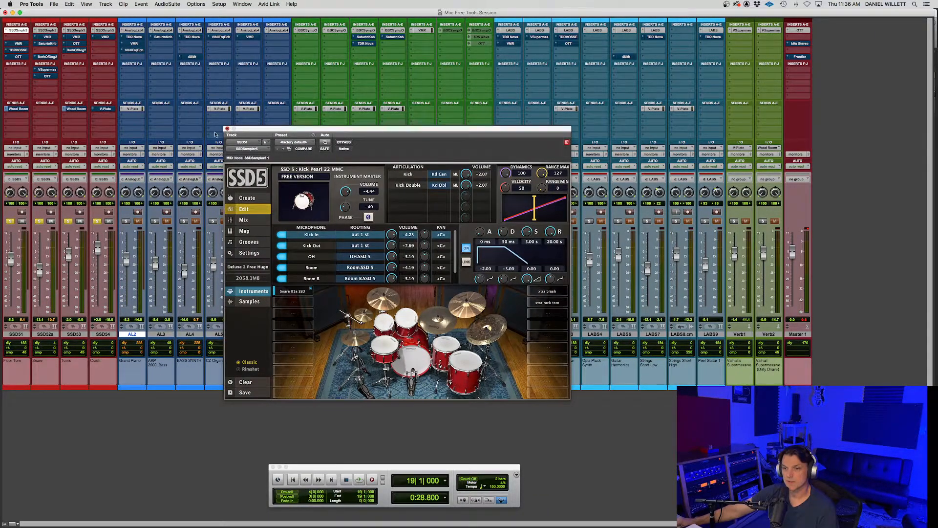
left_click(226, 129)
- Examine the Analog Lab Lite instrument on the AL3 track while AL2 to AL7 are soloed, ending with those solos cleared
left_click(126, 222)
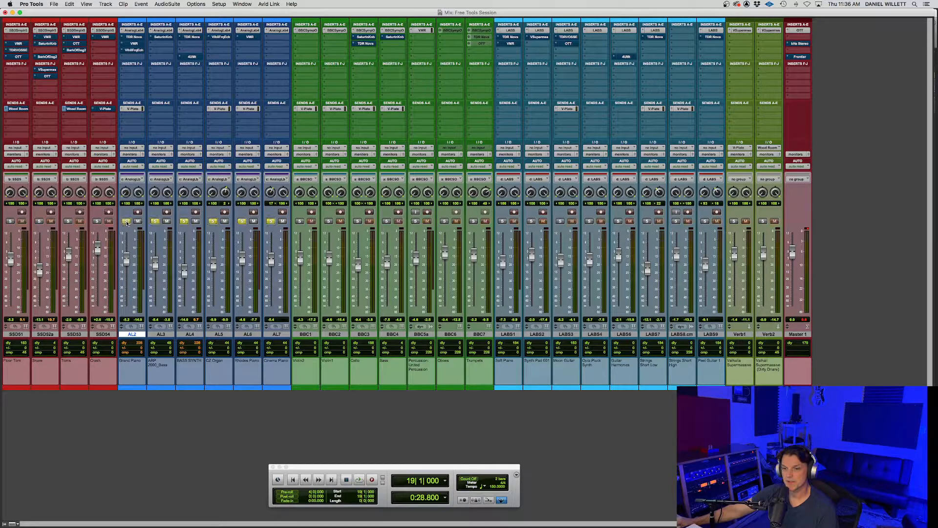
left_click(162, 31)
left_click_drag(399, 132, 350, 81)
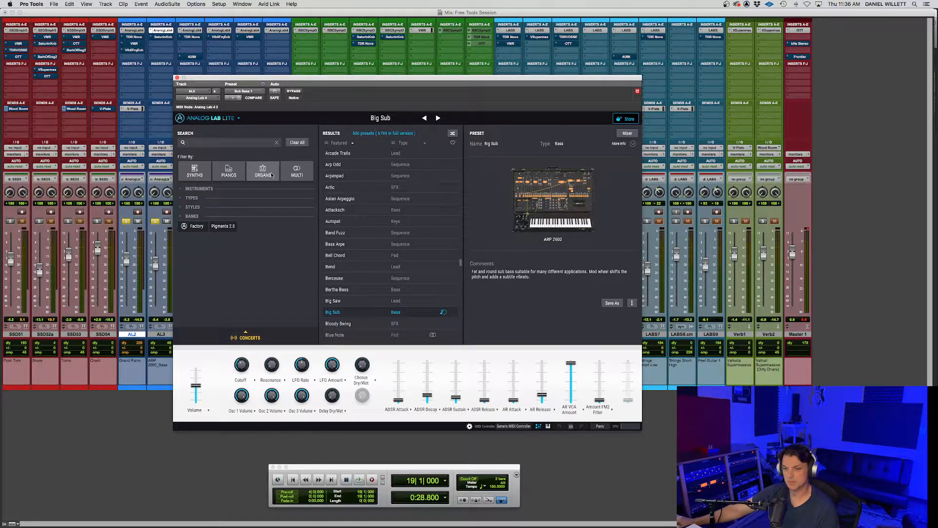
left_click(177, 78)
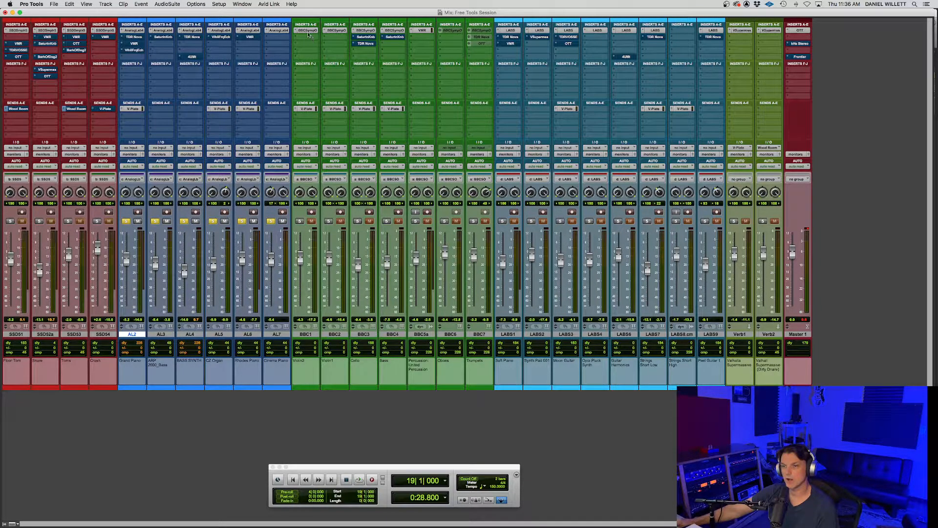
left_click(273, 221)
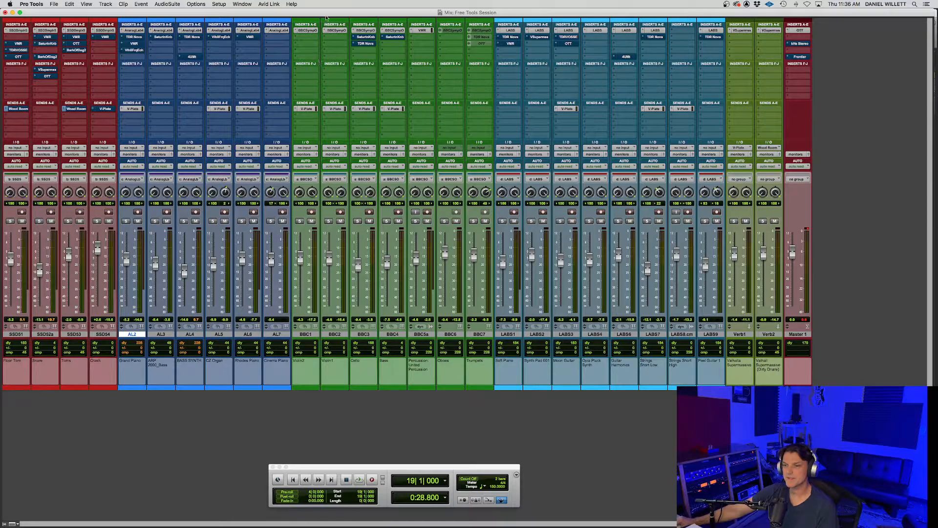
- Examine the BBC Symphony Orchestra instrument on the BBC1 track and close it
left_click(307, 31)
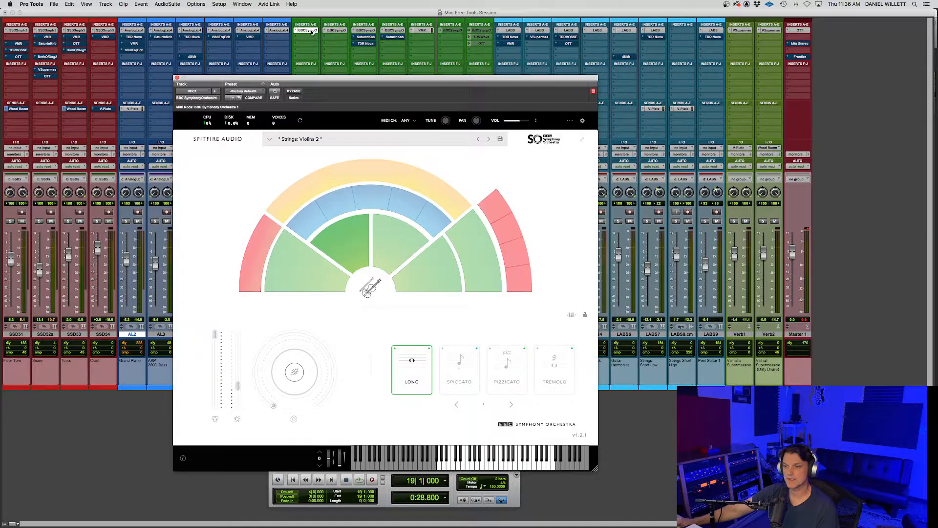
left_click_drag(409, 79, 425, 58)
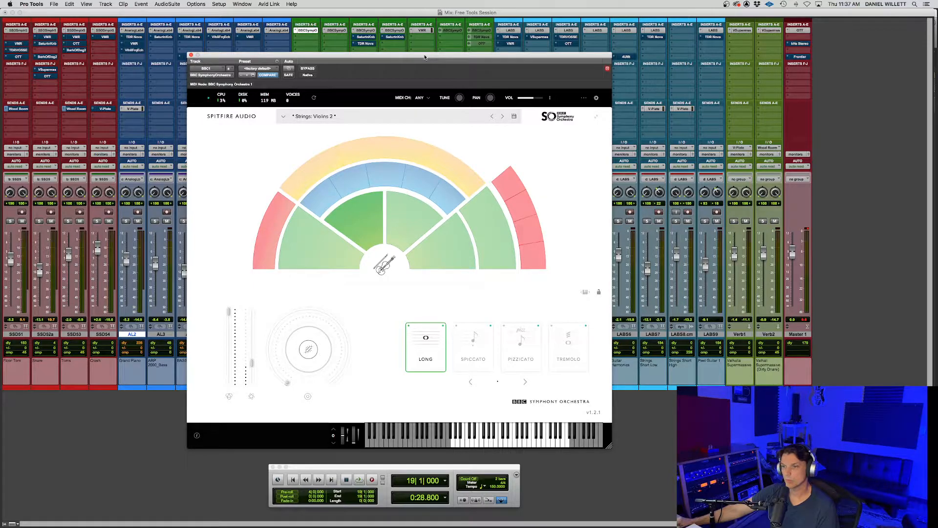
left_click_drag(421, 56, 421, 52)
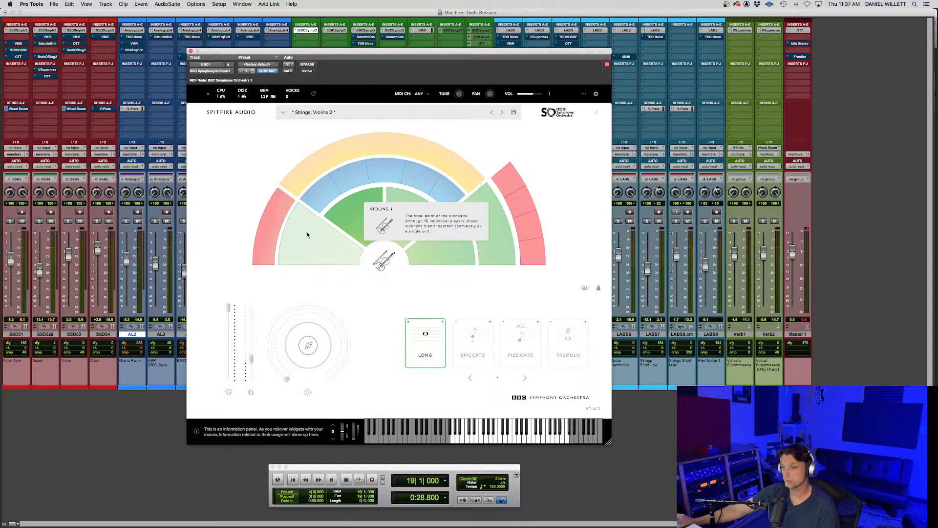
left_click(190, 51)
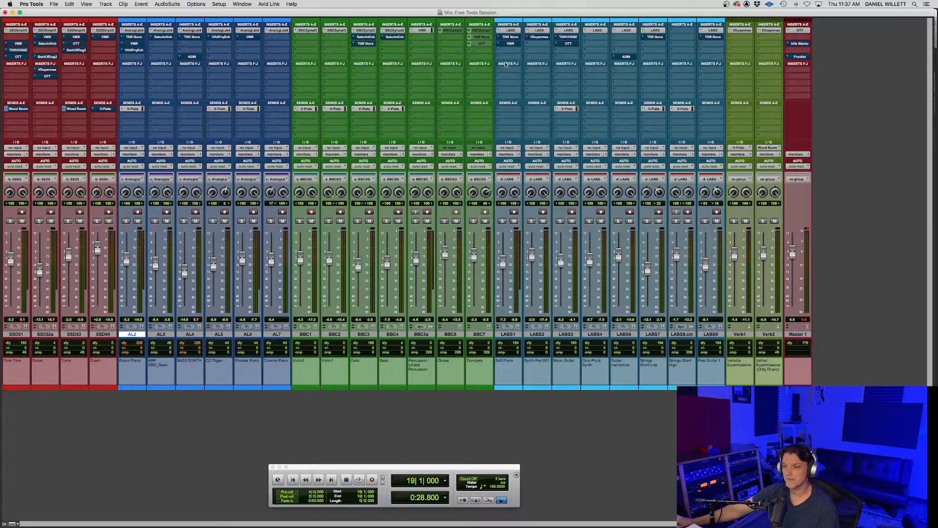
- Examine the Spitfire LABS Soft Piano instrument on the LABS1 track and close it
left_click(511, 31)
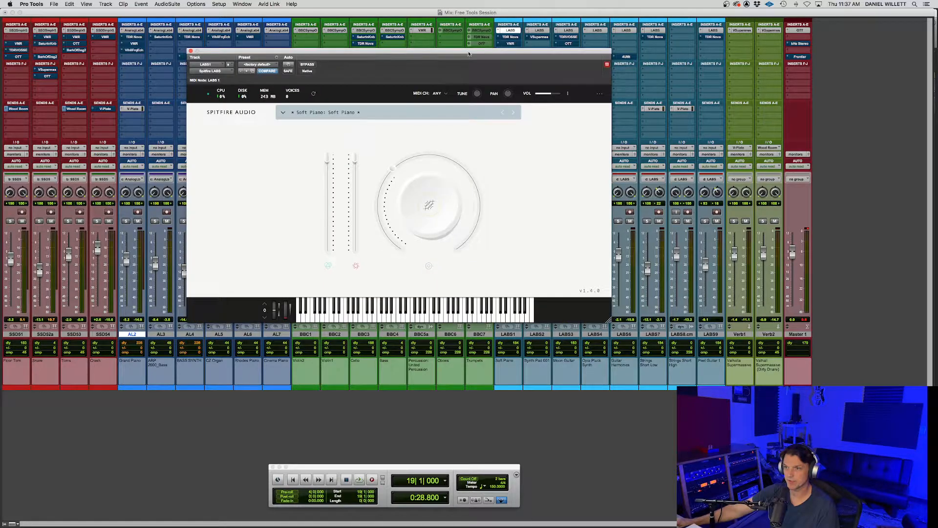
left_click_drag(450, 102, 451, 111)
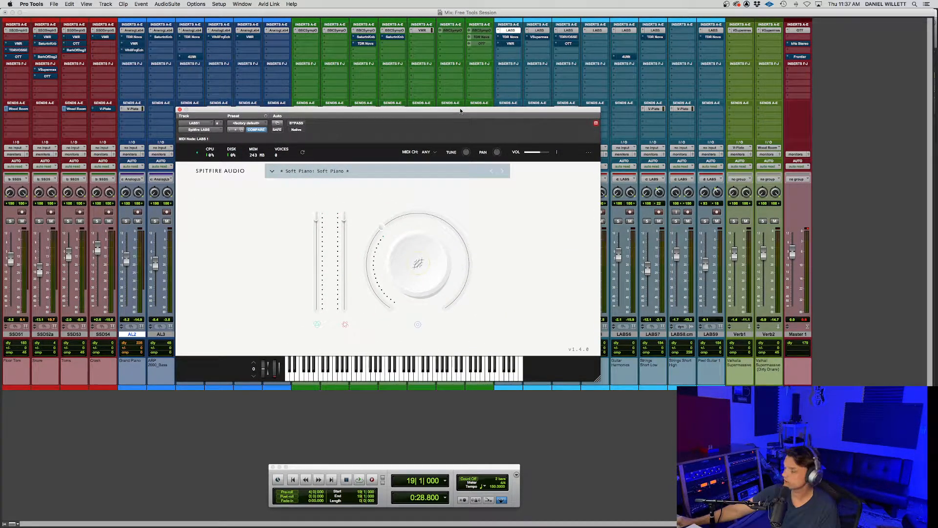
left_click_drag(410, 109, 446, 114)
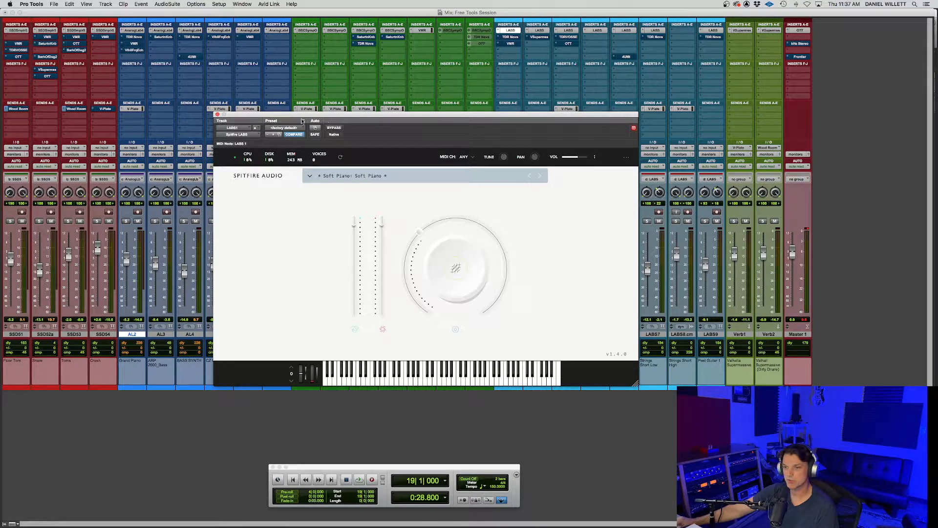
left_click(217, 114)
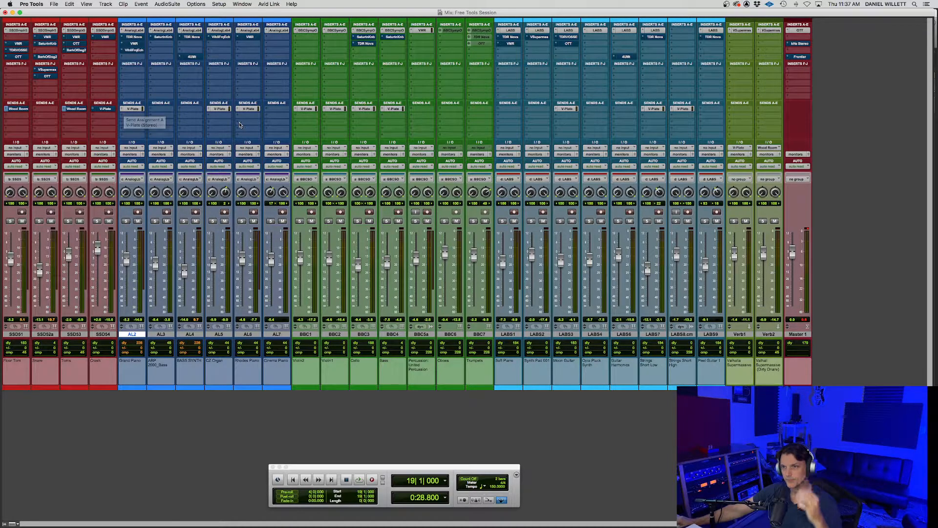
- Solo the four SSD drum tracks and play them back from bar 19
left_click(69, 222)
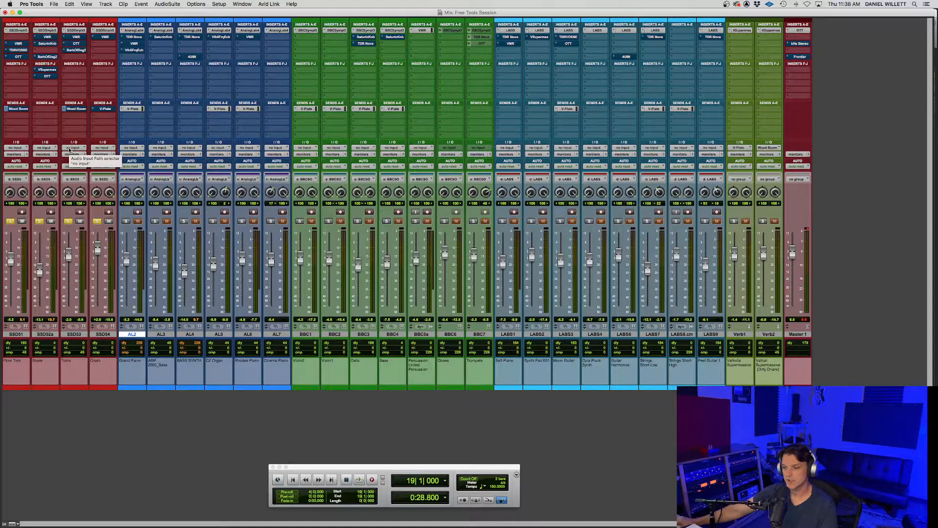
key("space")
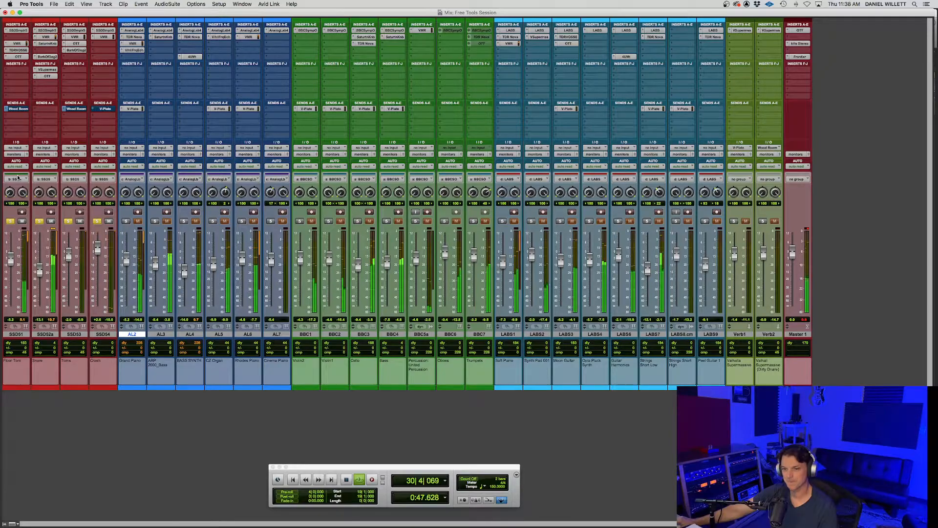
key("space")
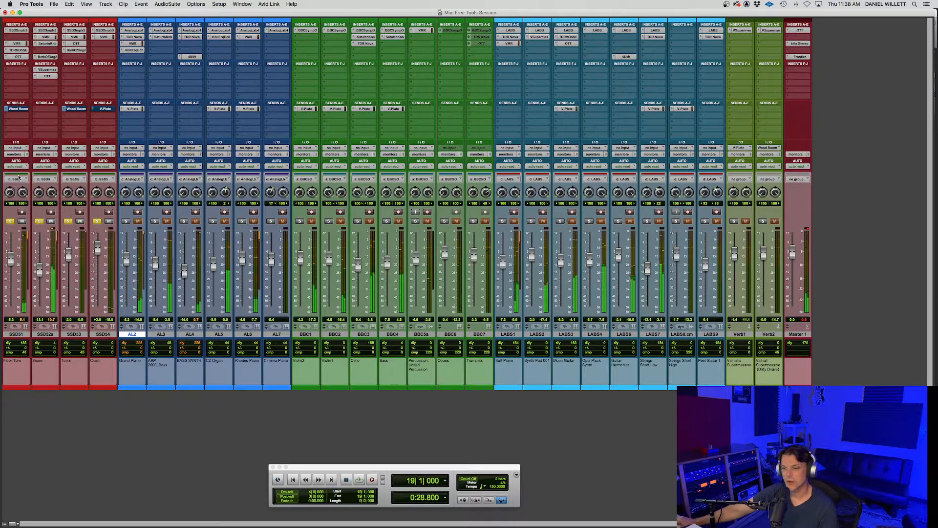
- Open Virtual Mix Rack on the SSD51 track and look over its module list and The Monster and Revival modules
left_click(16, 43)
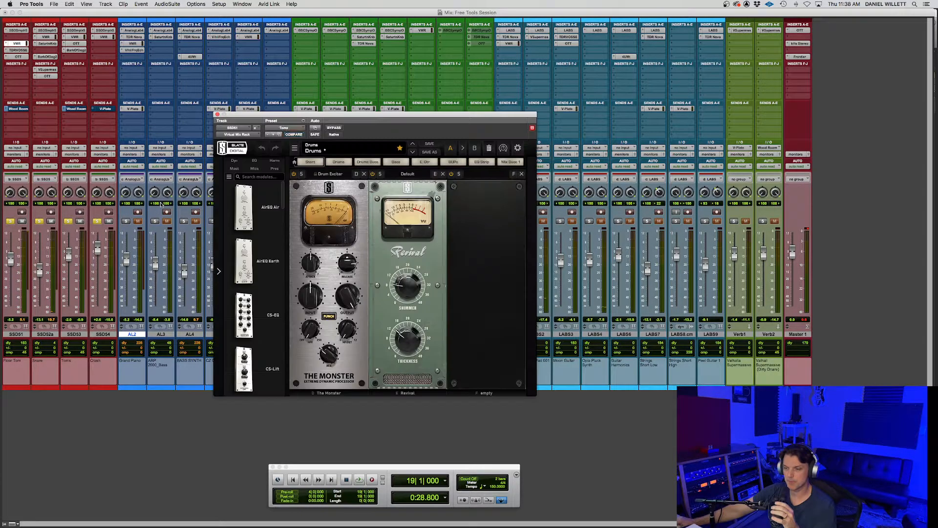
left_click_drag(369, 120, 398, 121)
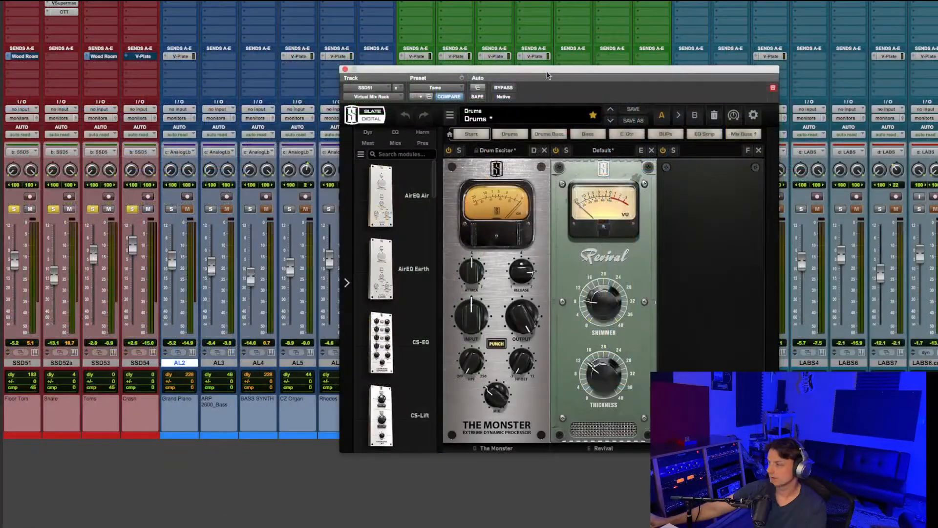
left_click_drag(409, 122, 296, 129)
left_click_drag(404, 82, 429, 68)
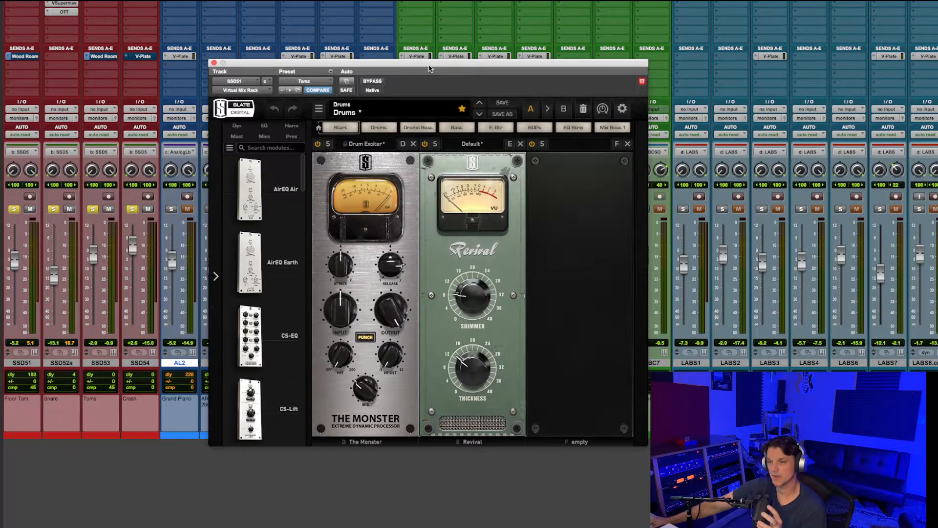
scroll(294, 182, "down", 1)
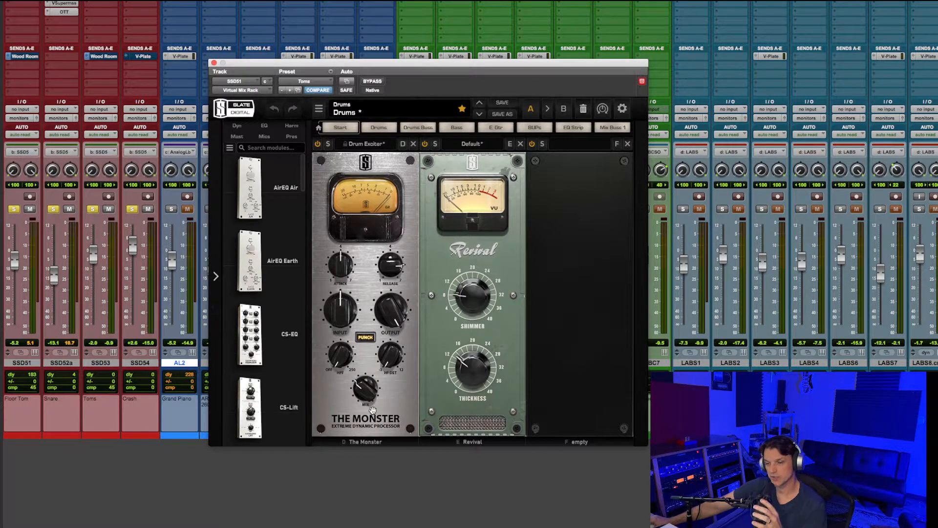
left_click(352, 392)
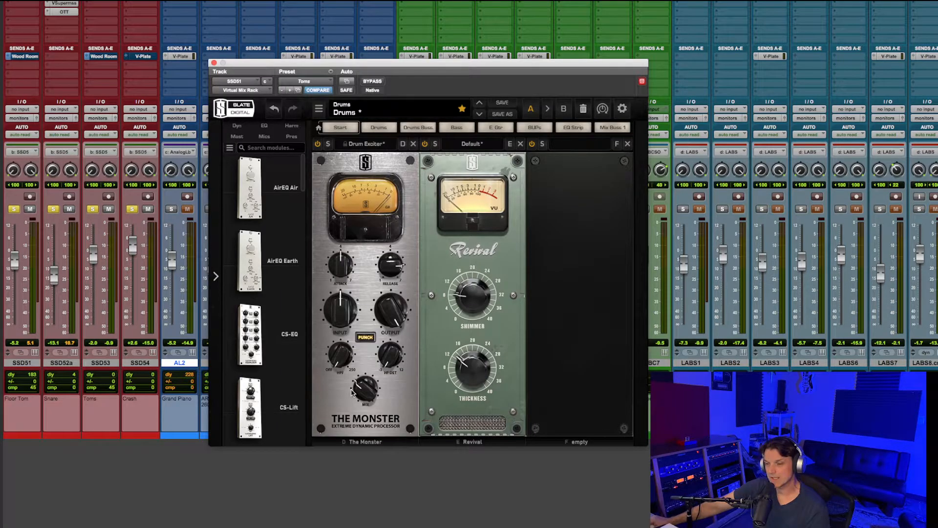
- Solo only SSD51 and compare its sound with Virtual Mix Rack bypassed and active, then close the plug-in
left_click(372, 83)
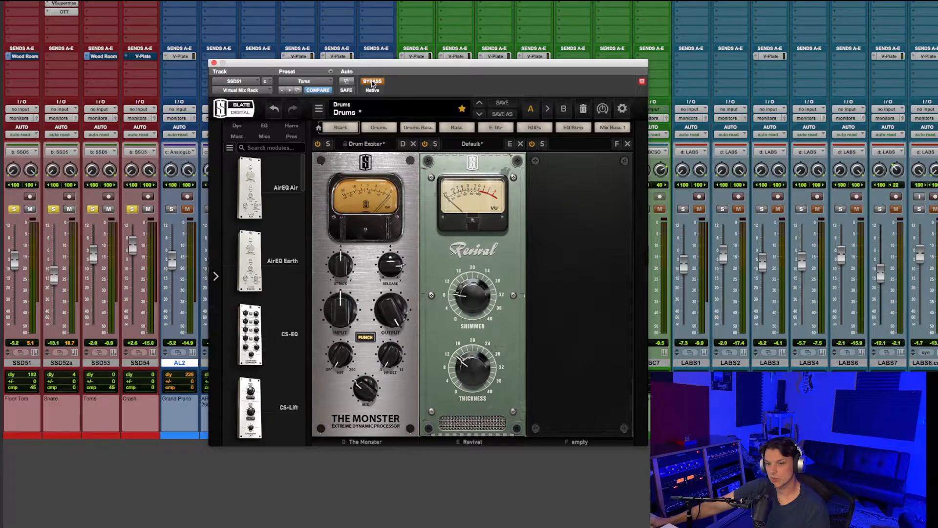
left_click(53, 209)
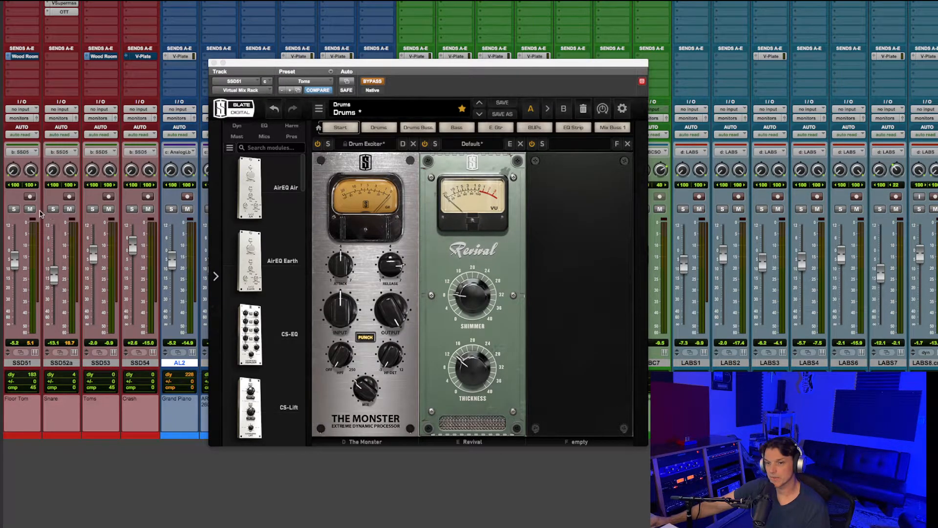
left_click(17, 209)
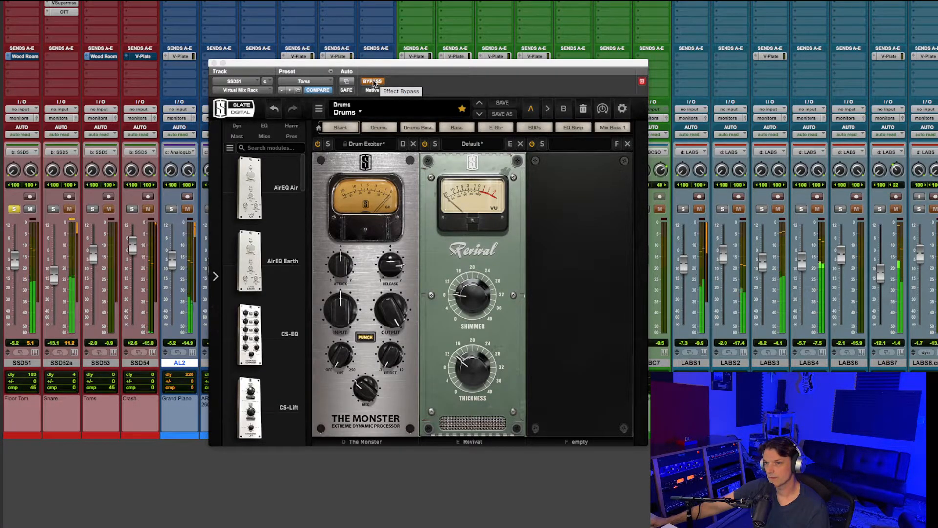
left_click(372, 83)
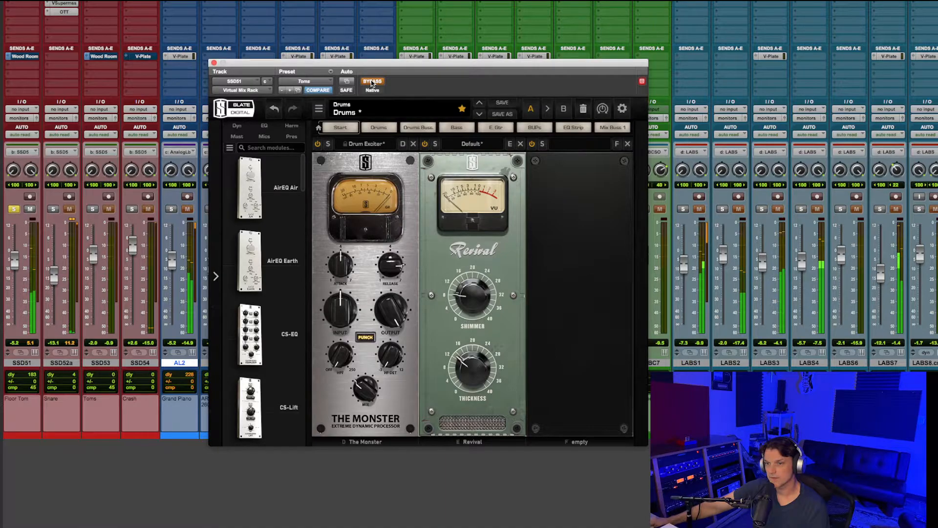
left_click(372, 82)
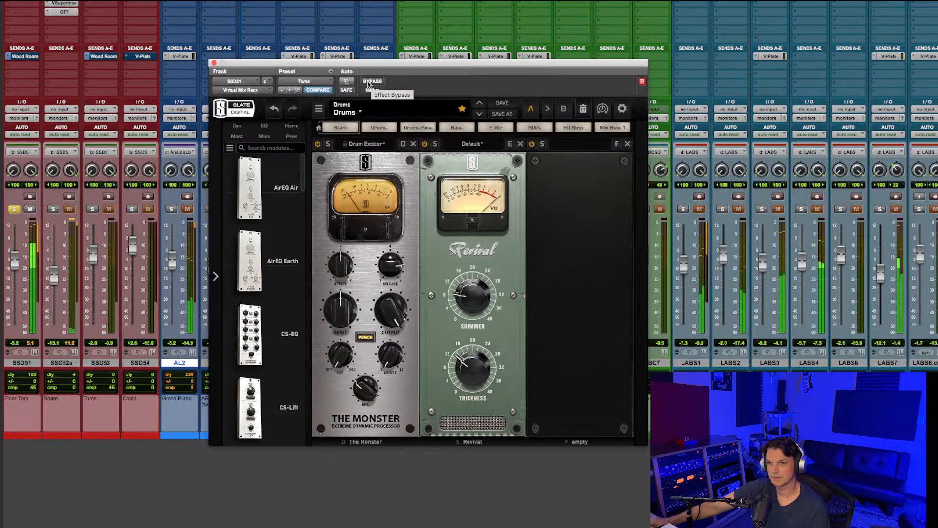
left_click_drag(394, 66, 416, 87)
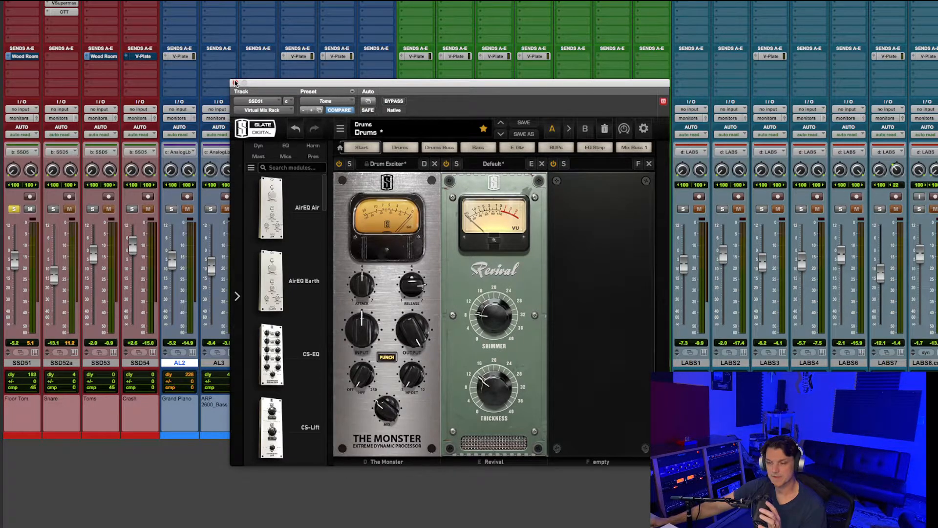
left_click(235, 83)
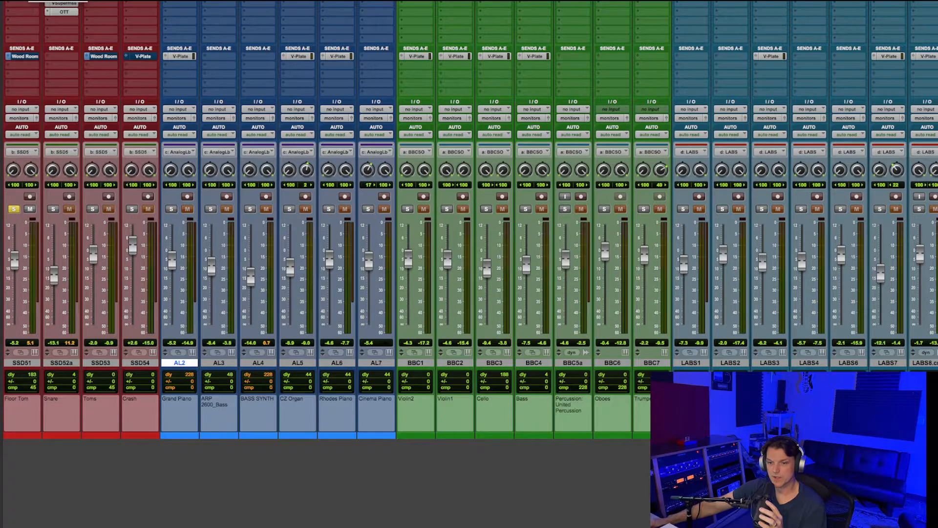
- Examine the TDR VOS SlickEQ settings on SSD51 and the TDR Nova equalizer curve on AL2
left_click(24, 0)
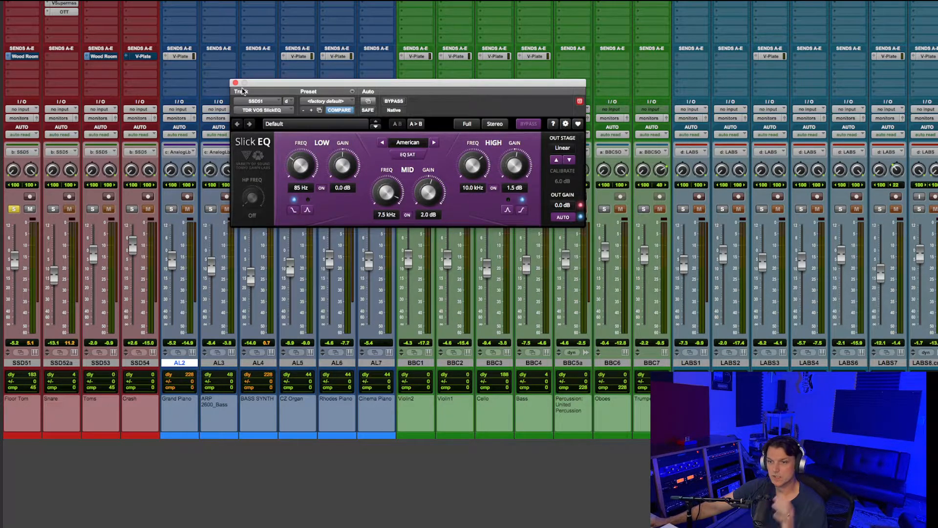
left_click_drag(365, 83, 359, 159)
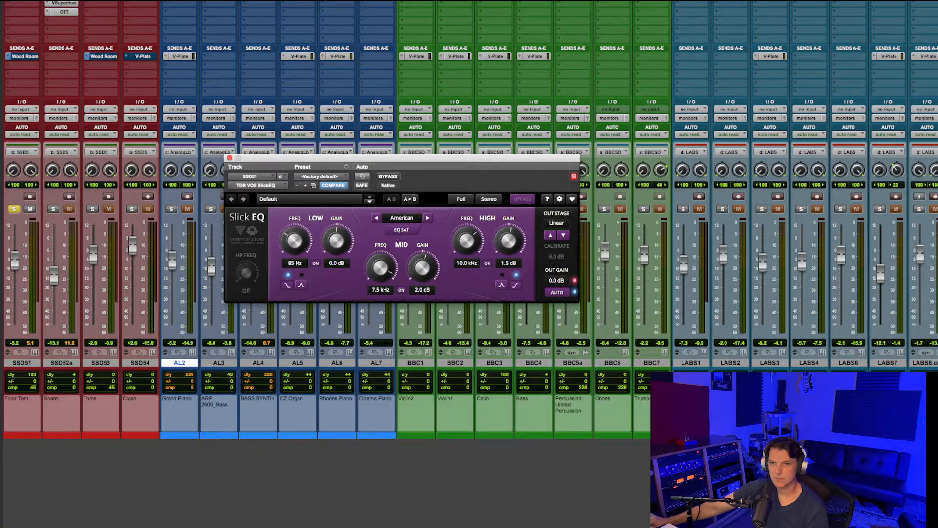
left_click(181, 1)
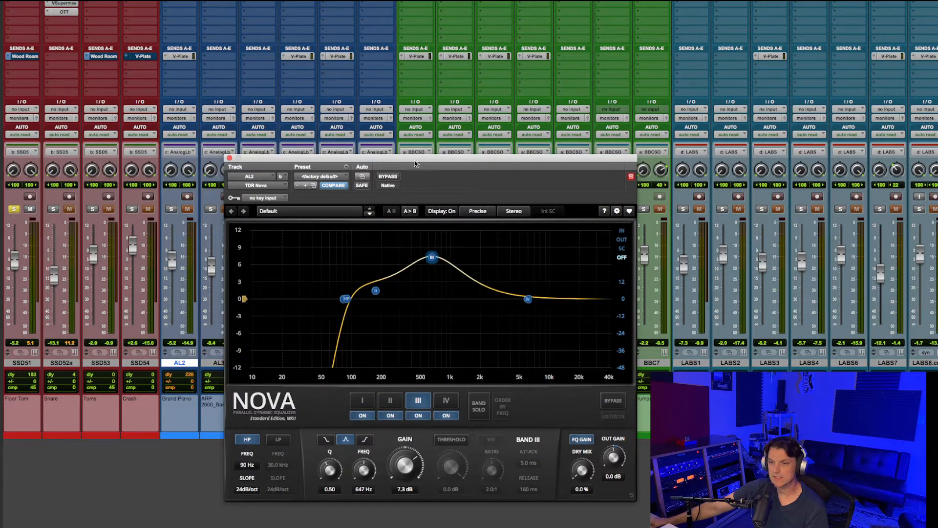
left_click_drag(411, 161, 385, 64)
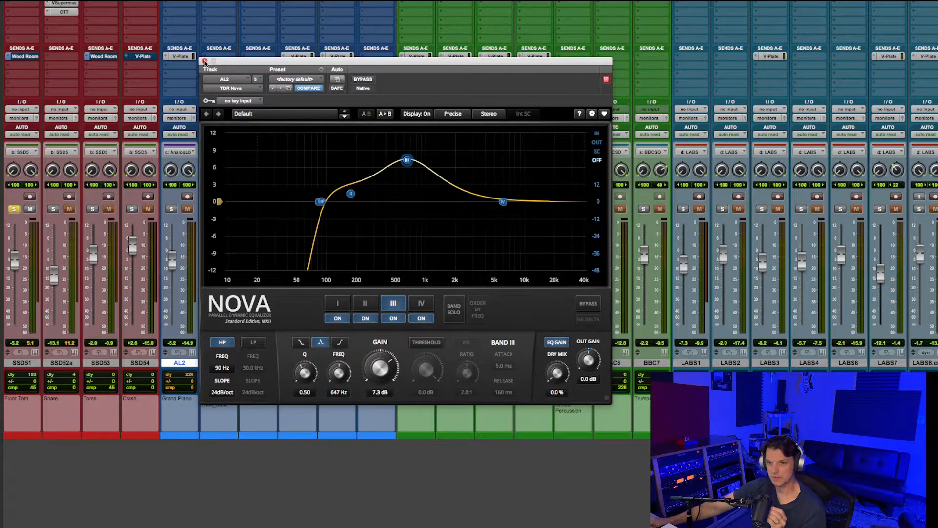
- Close TDR Nova, open Bark Of Dog 2 on the SSD52a snare track and try its Passive mode before setting Combo
left_click(204, 61)
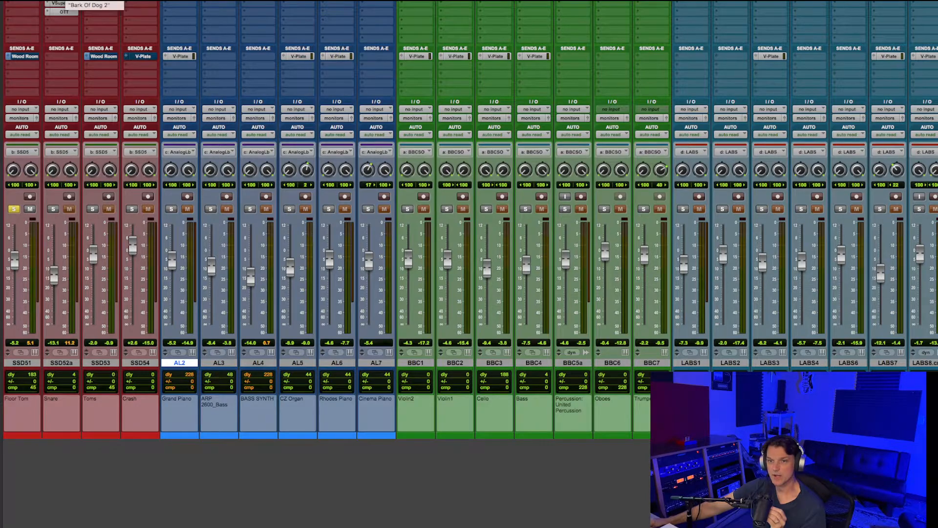
left_click(64, 0)
left_click_drag(320, 62, 380, 69)
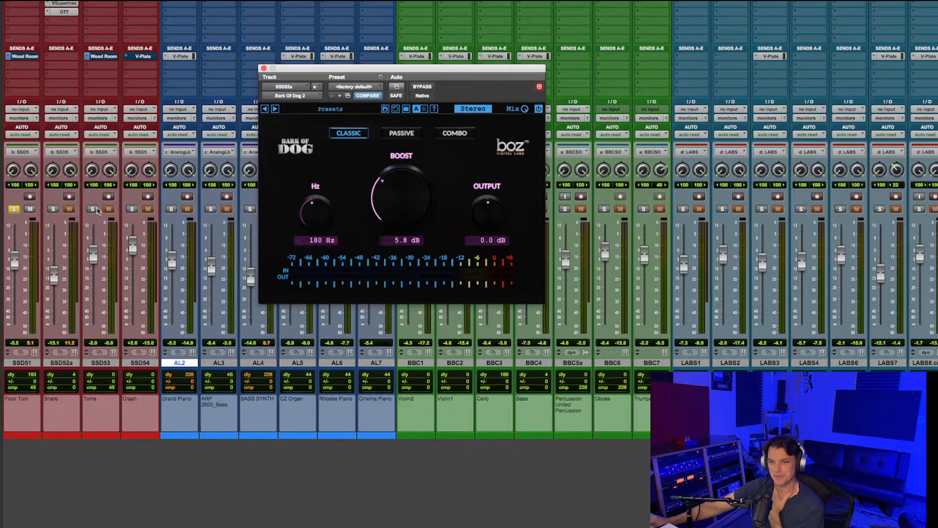
left_click(14, 208)
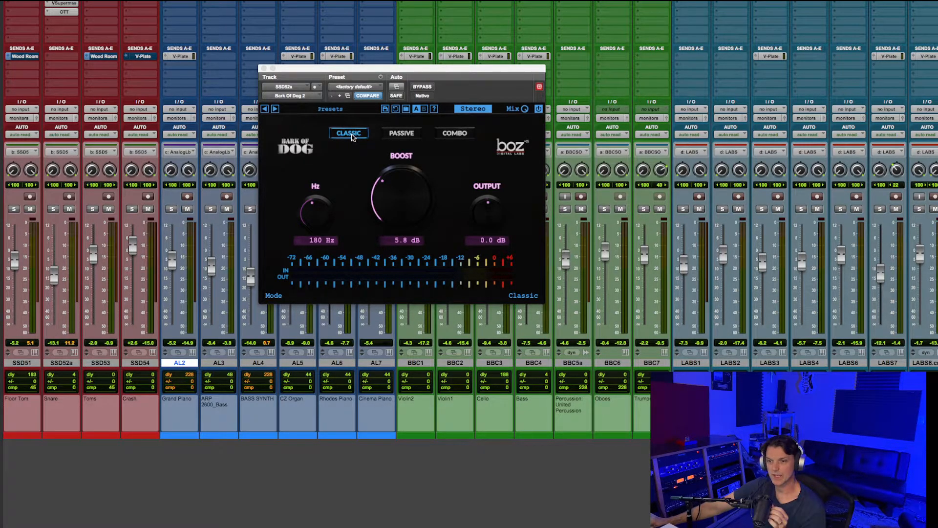
left_click(408, 135)
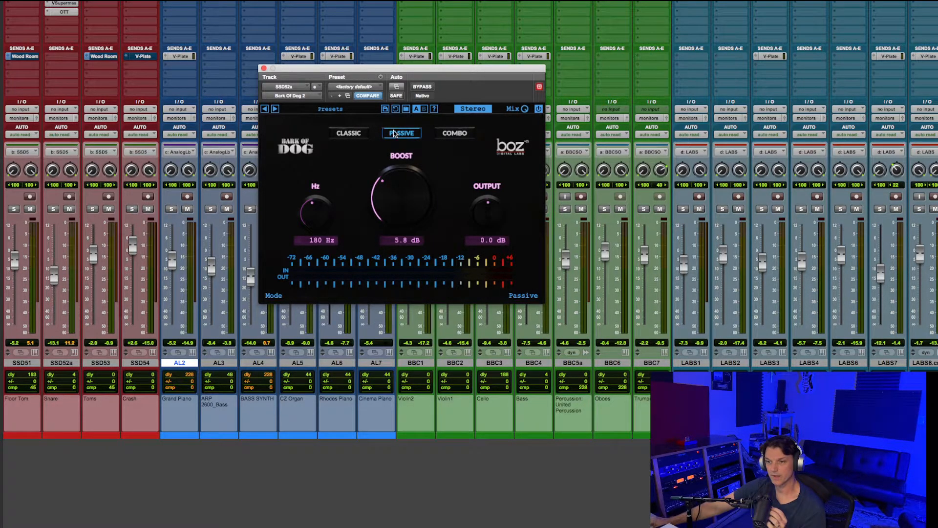
left_click(453, 134)
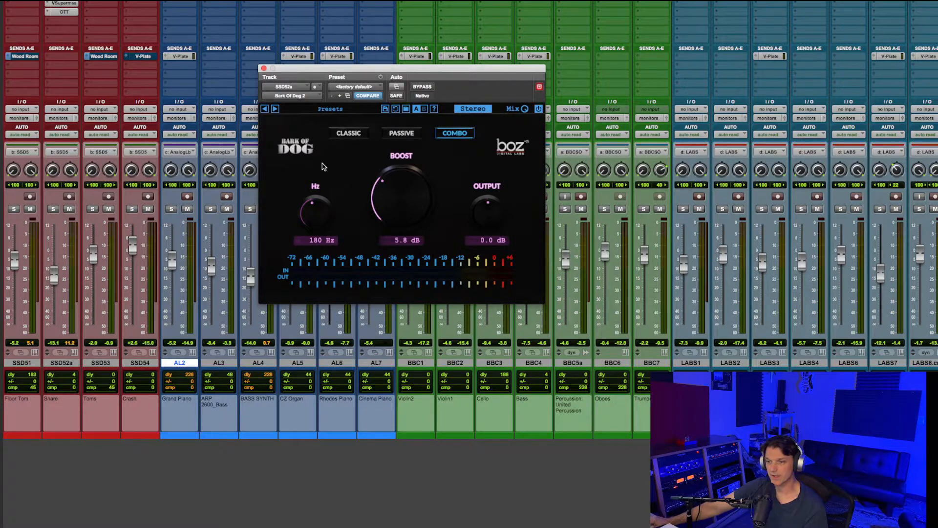
- Solo only SSD52a during playback, compare it with Bark Of Dog 2 bypassed and active, and clear the solo
left_click(53, 210)
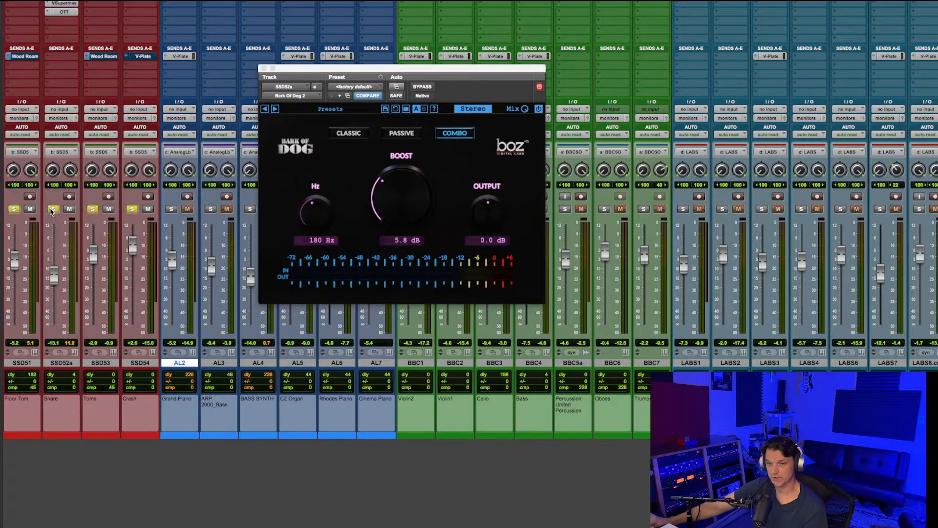
key("space")
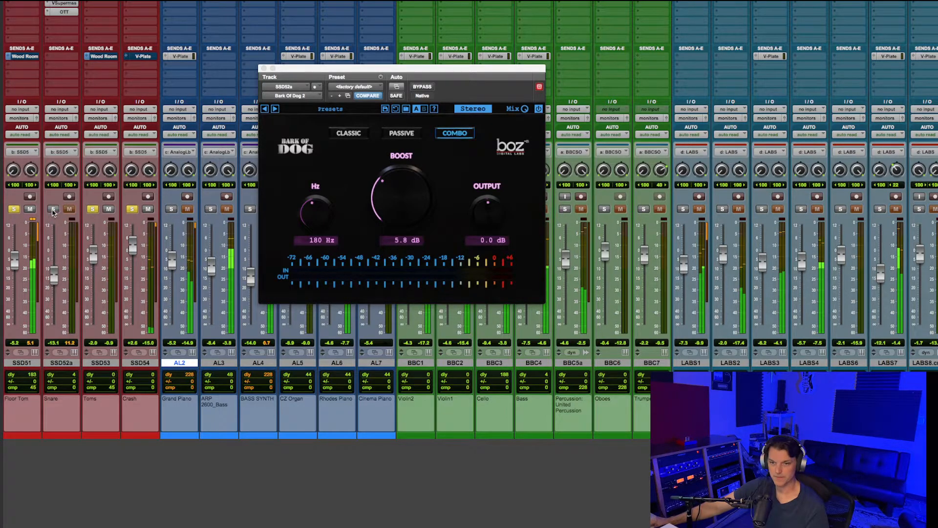
left_click(53, 209, "super")
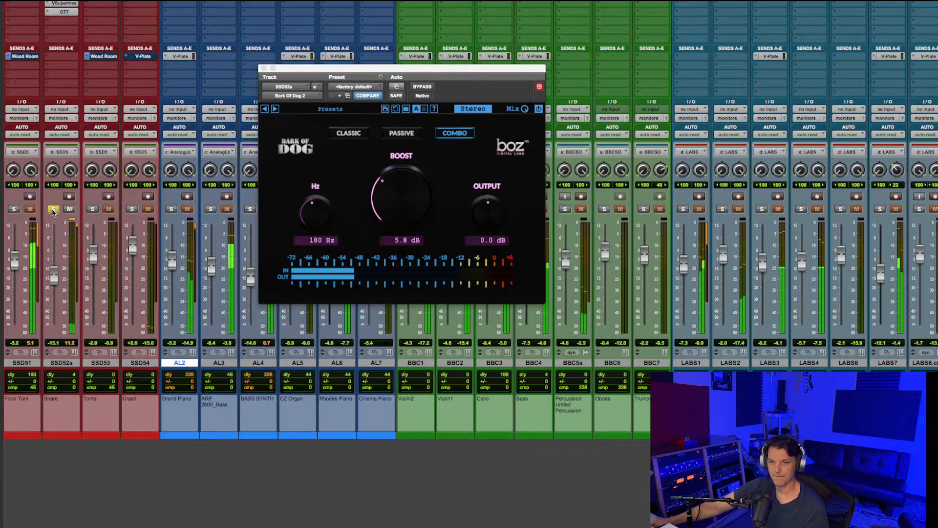
left_click(423, 87)
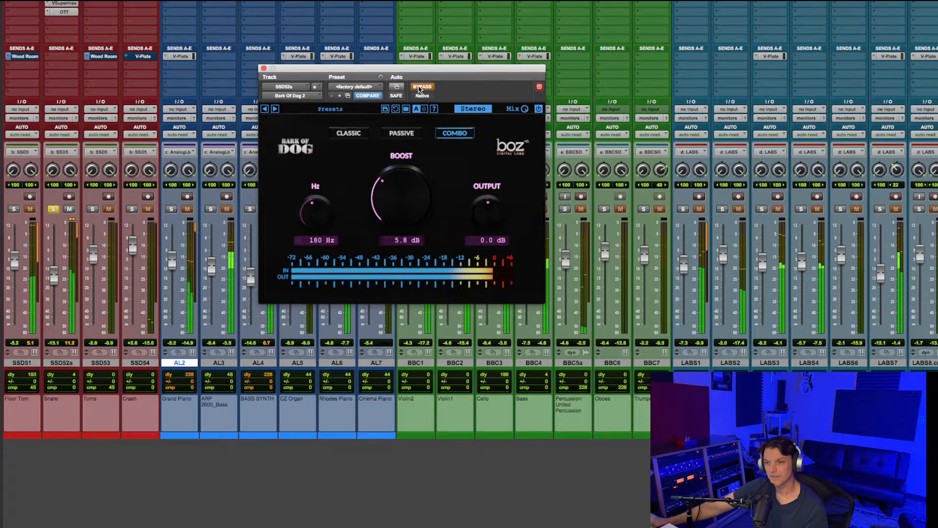
left_click(421, 90)
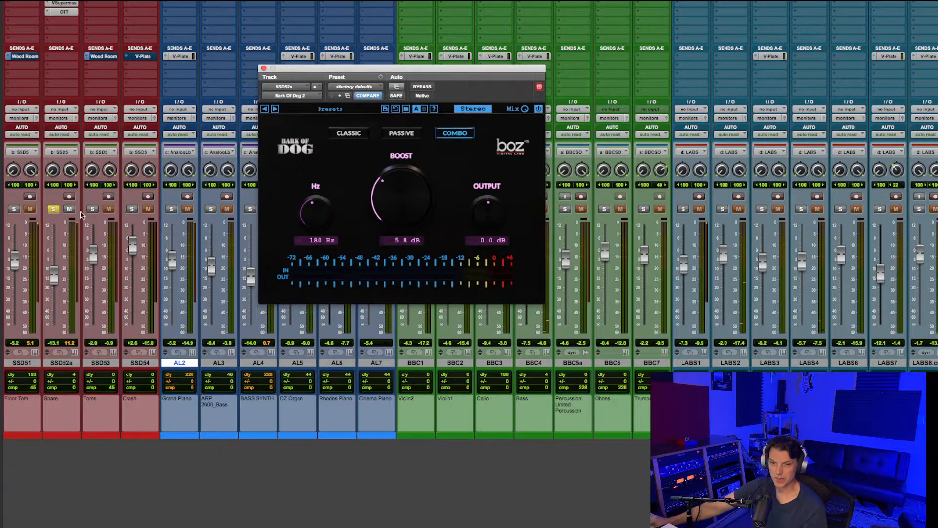
left_click(54, 209)
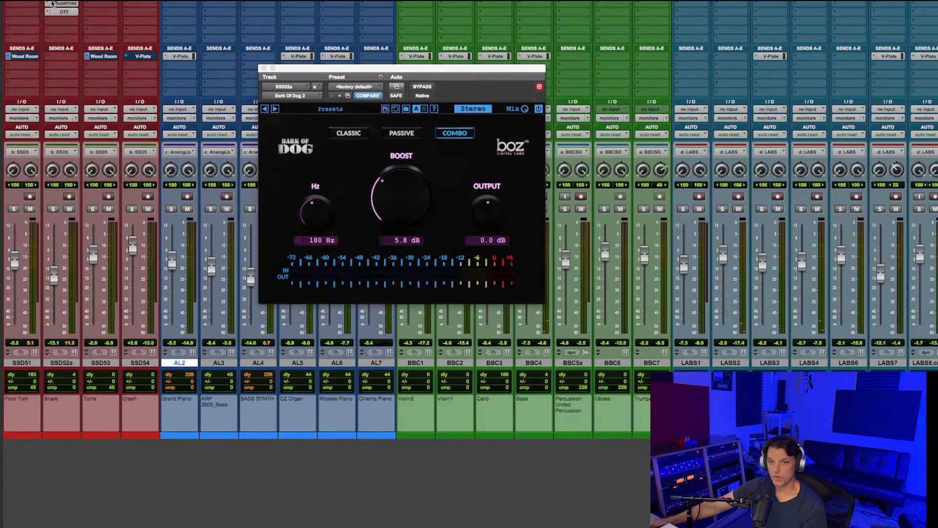
- Open the Xfer OTT multiband compressor on SSD51, look over its controls and close it
left_click(24, 1)
left_click_drag(393, 70, 409, 113)
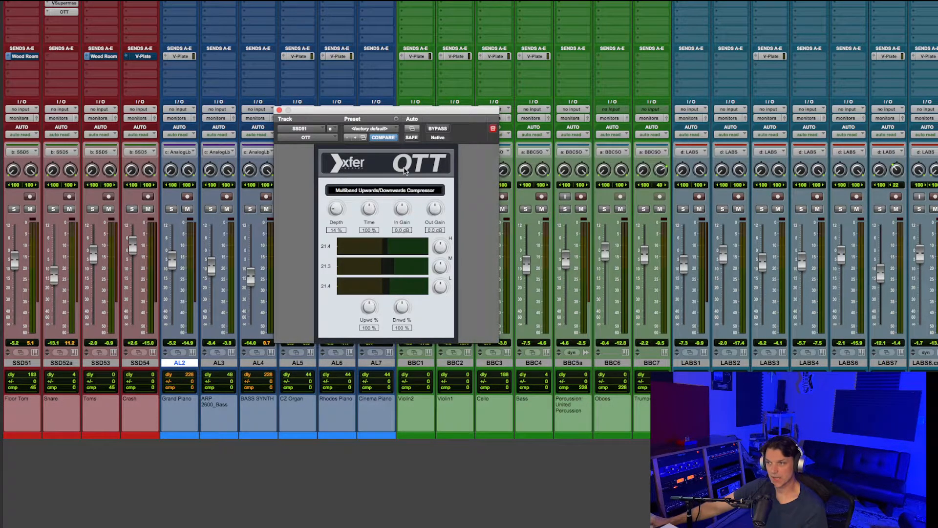
left_click_drag(403, 111, 423, 113)
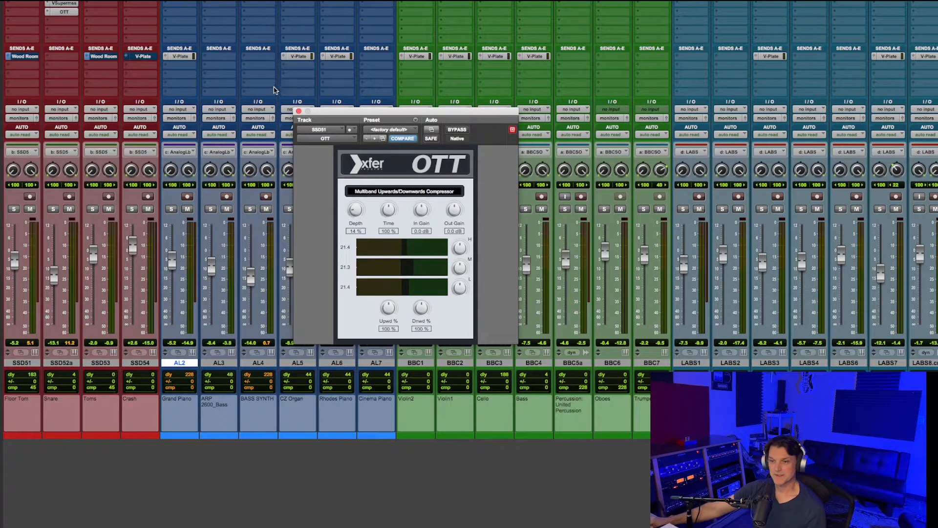
left_click(298, 112)
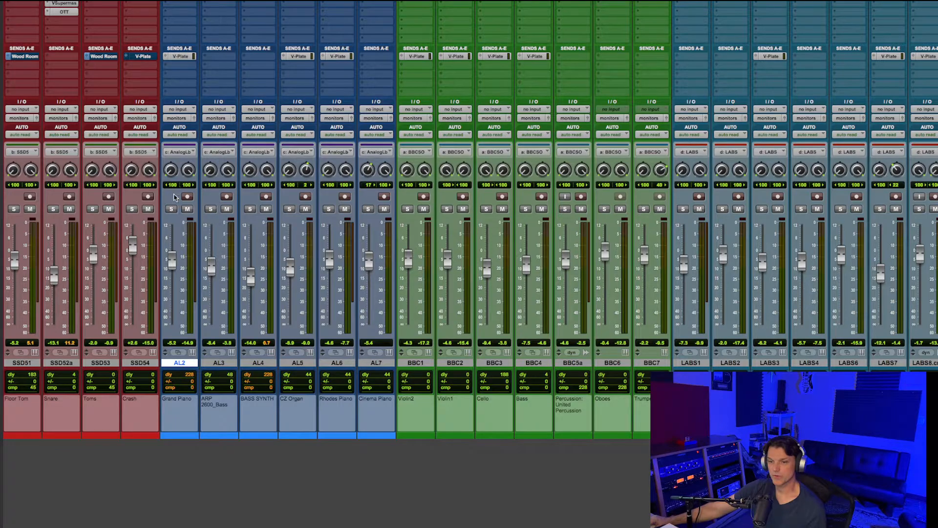
- Solo the grouped tracks AL2 to AL7 and open ValhallaFreqEcho on the AL2 Grand Piano track
left_click(171, 209)
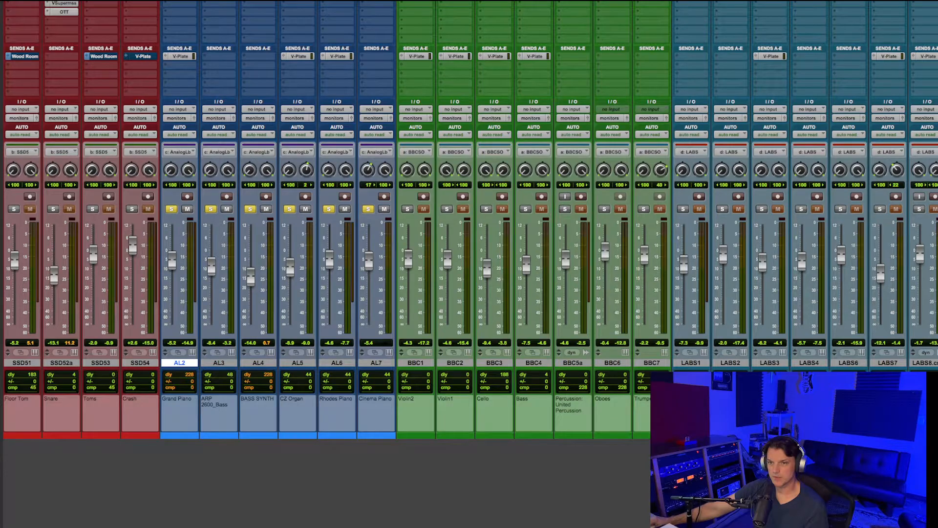
left_click(180, 1)
left_click_drag(390, 111, 425, 149)
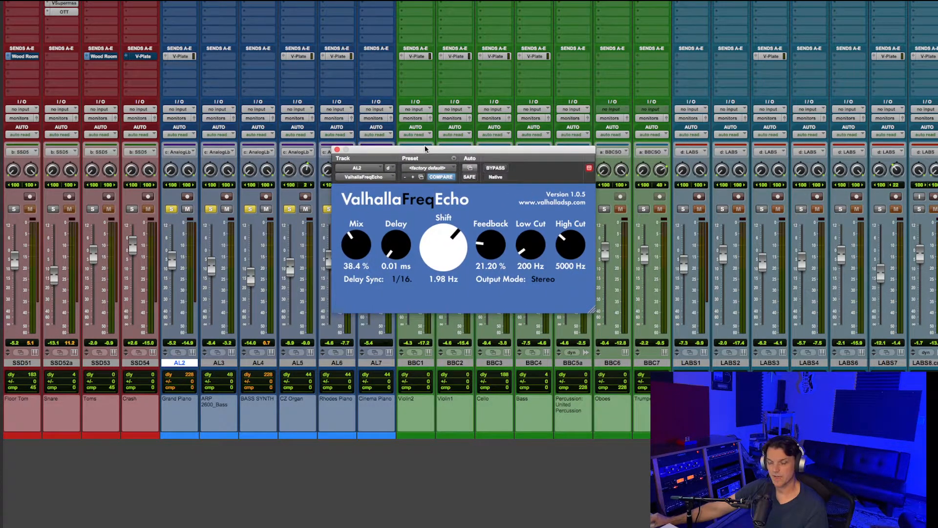
- Solo only AL2 and compare its sound with ValhallaFreqEcho bypassed and active, then close the plug-in
left_click(209, 210, "alt")
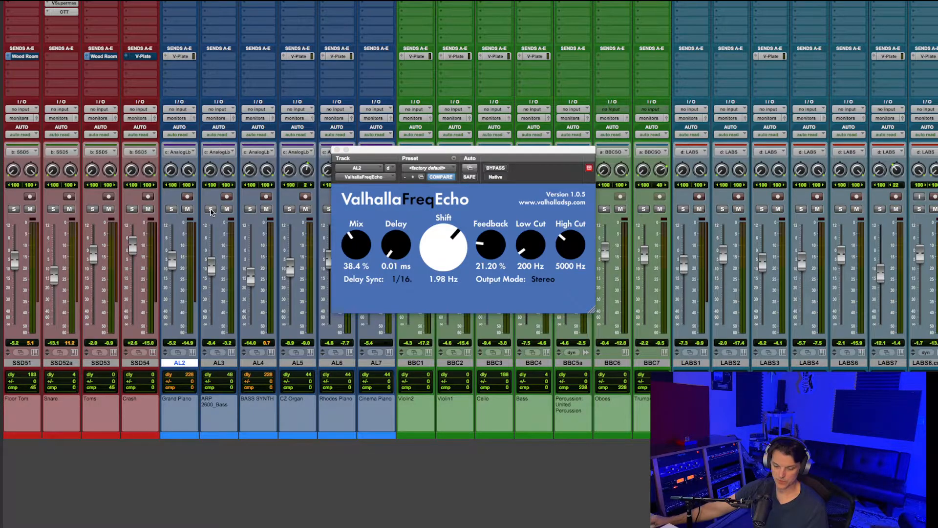
left_click(171, 209)
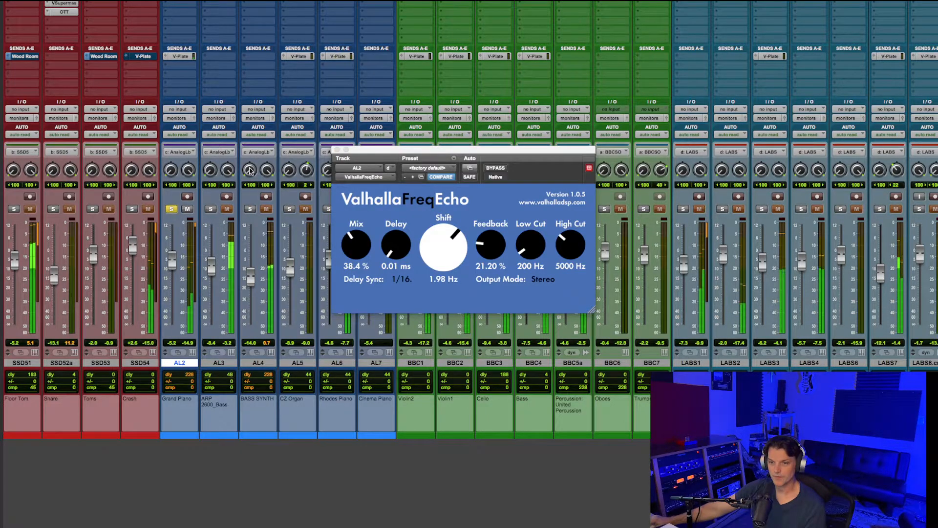
left_click(495, 169)
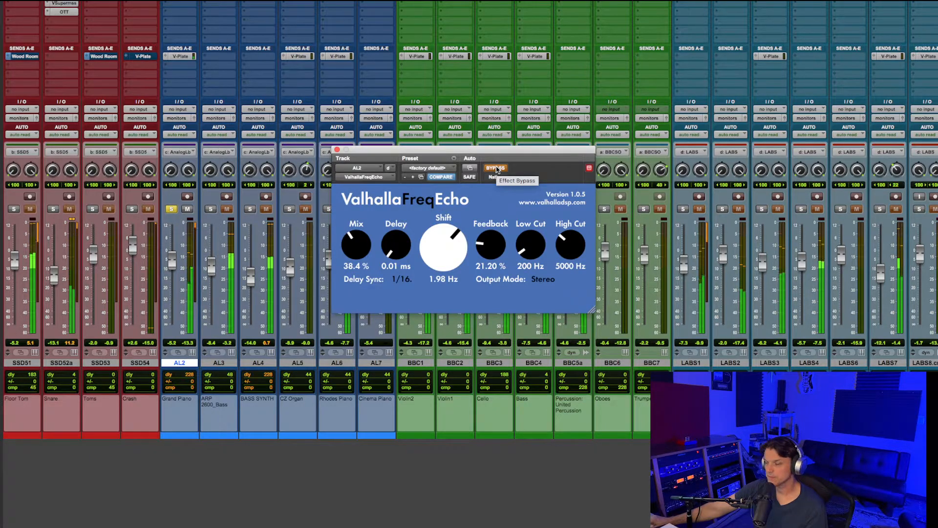
left_click(495, 168)
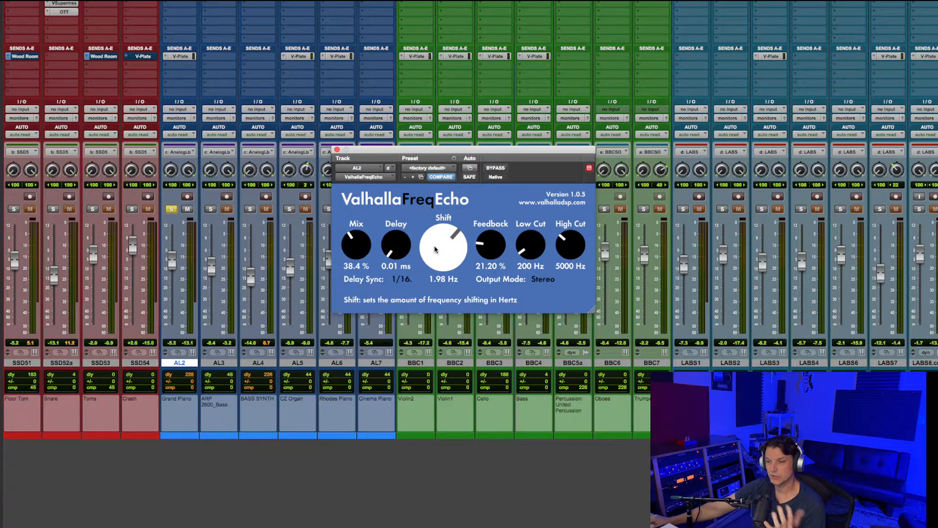
mouse_move(436, 246)
left_mouse_down()
mouse_move(468, 190)
mouse_move(449, 246)
left_mouse_up()
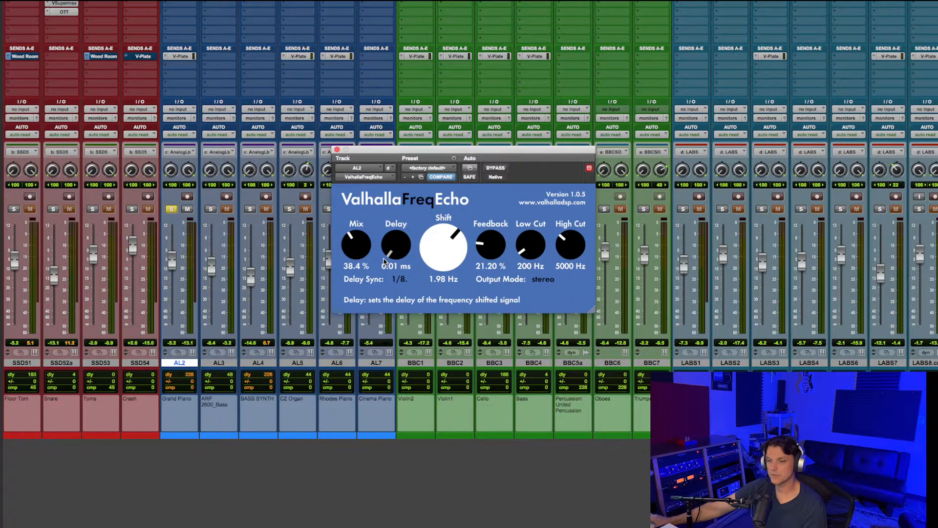
left_click(337, 151)
- Solo the orchestral tracks BBC1 to BBC7 and play them, checking their clips in the Edit window before returning to the mixer
key("shift+s")
left_click(411, 209)
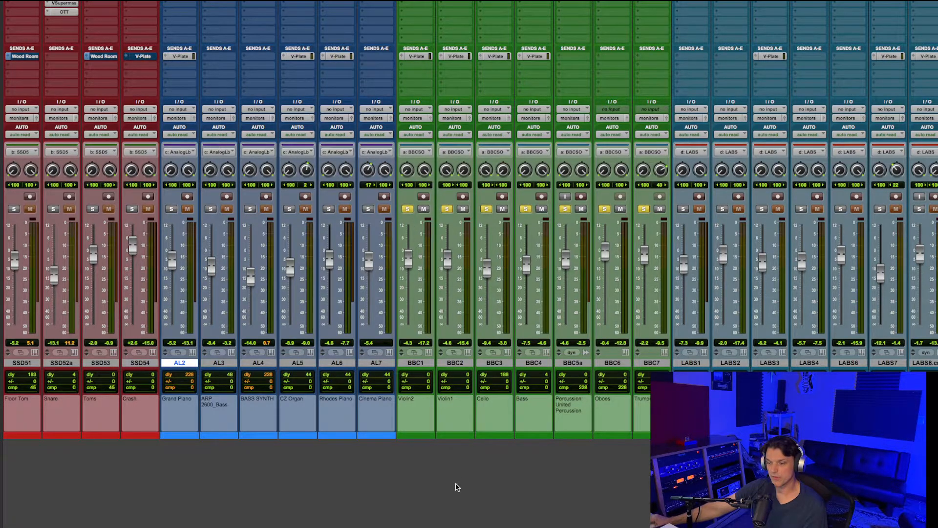
key("space")
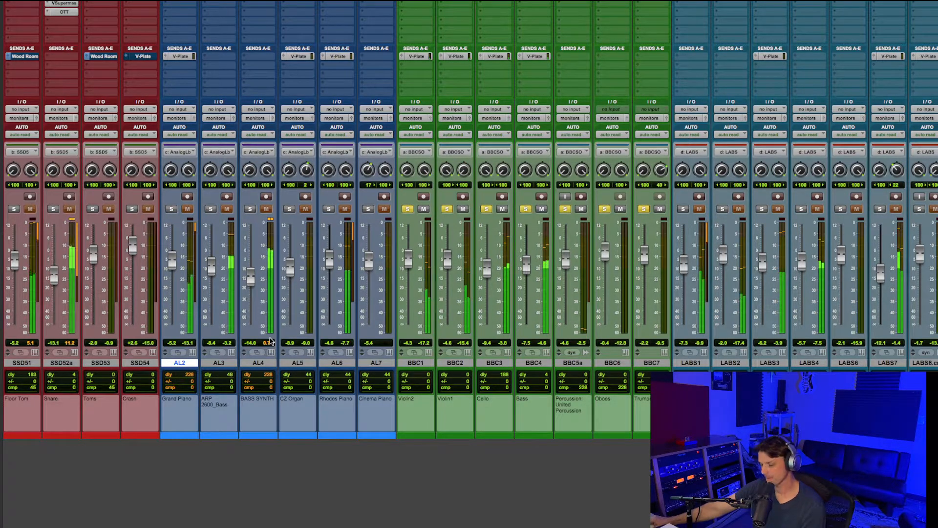
key("super+equal")
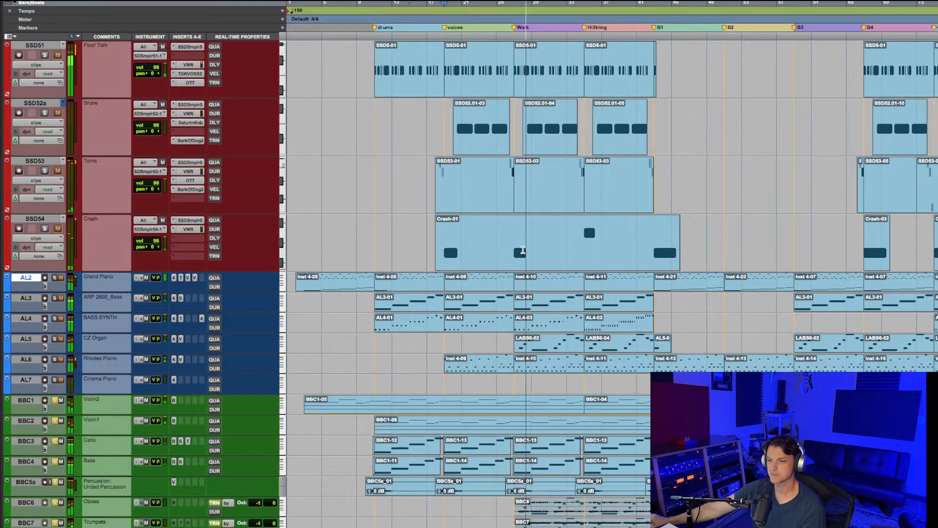
scroll(521, 251, "down", 3)
scroll(523, 251, "down", 4)
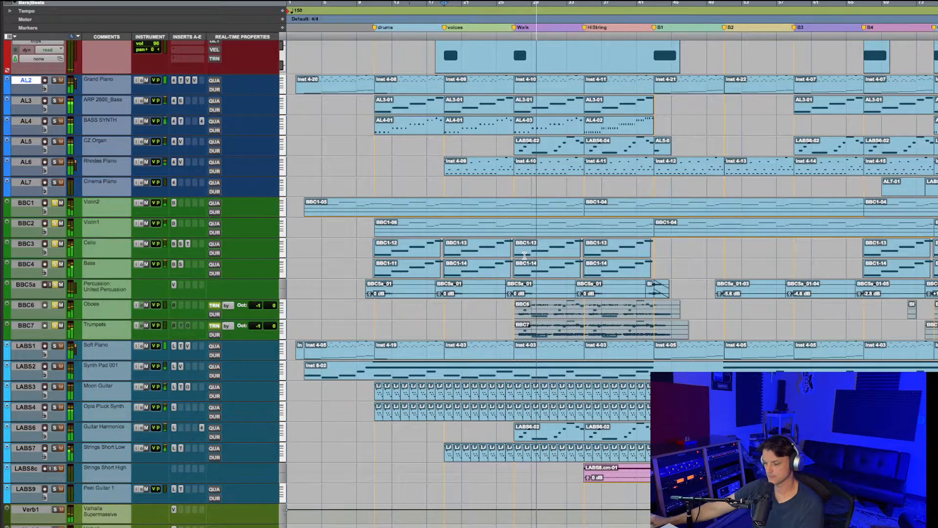
key("super+equal")
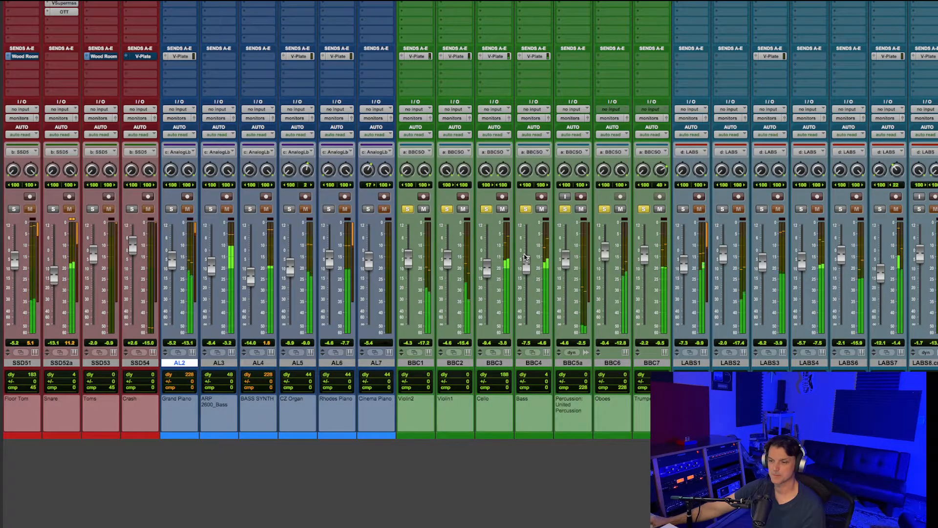
- Show the Transport window below the mixer channels and stop playback
key("super+1")
left_click_drag(627, 480, 508, 455)
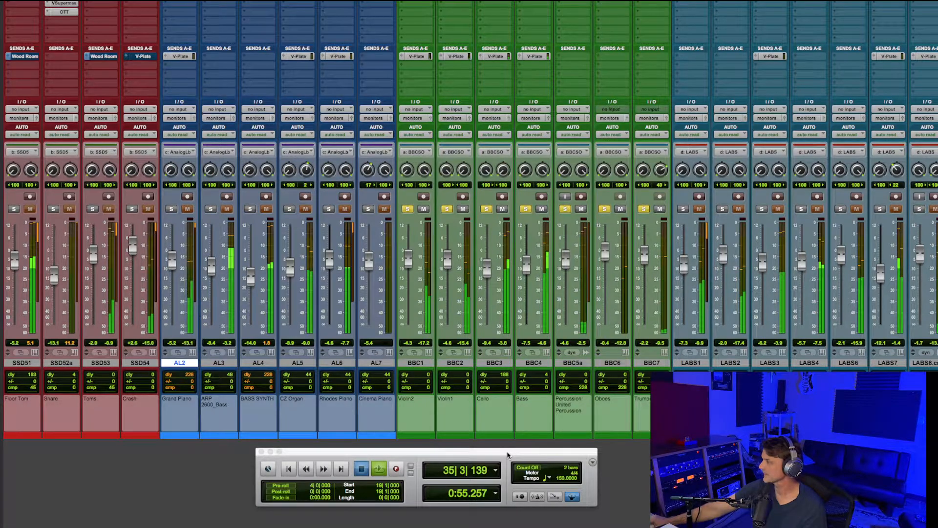
key("space")
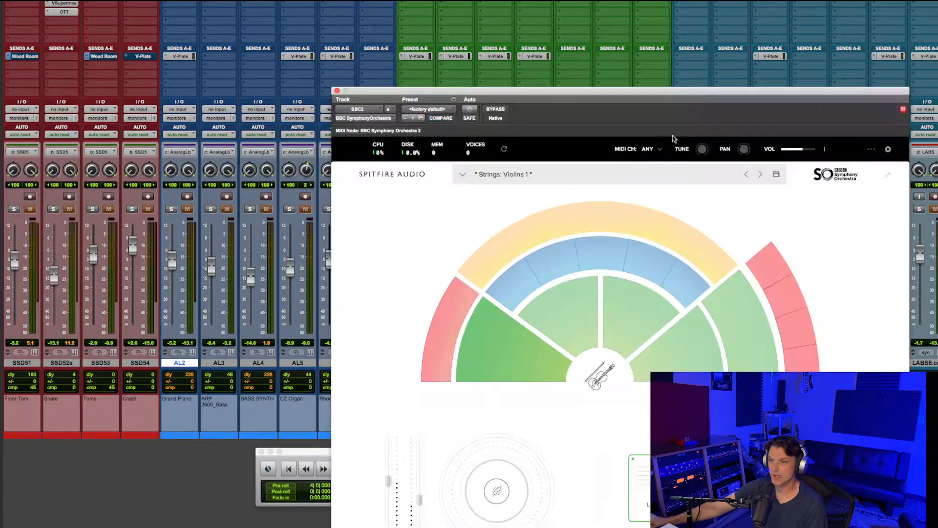
- Open BBC Symphony Orchestra on BBC2, look over its Strings: Violins 1 preset and articulations, and close it
left_click(462, 152)
left_click_drag(654, 95, 605, 29)
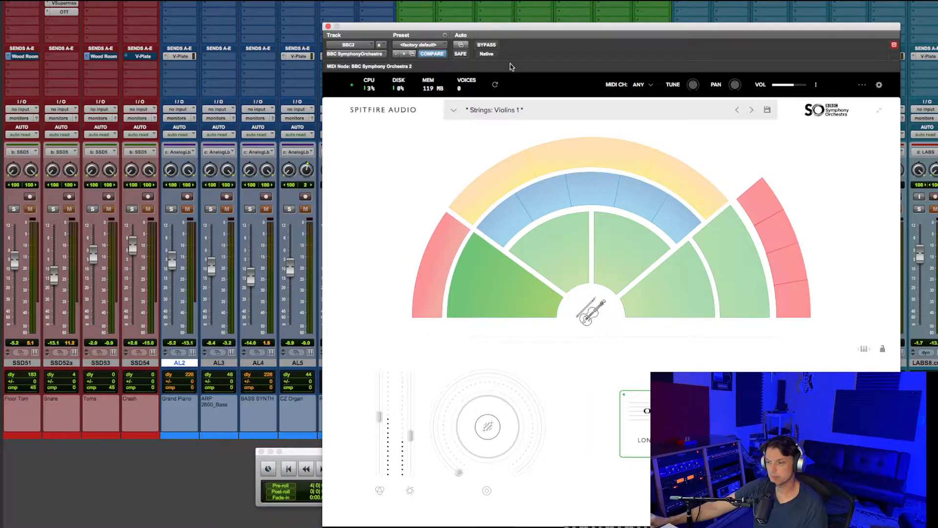
left_click_drag(568, 29, 349, 7)
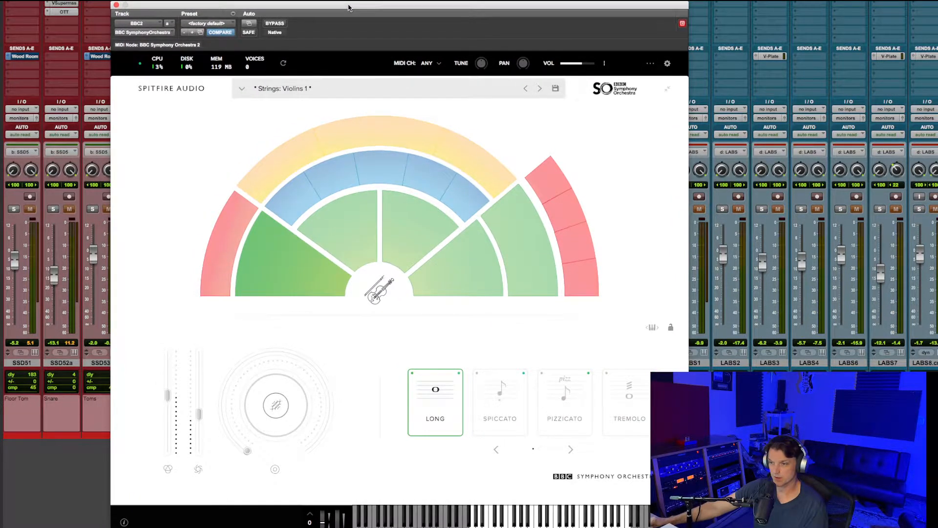
left_click(116, 5)
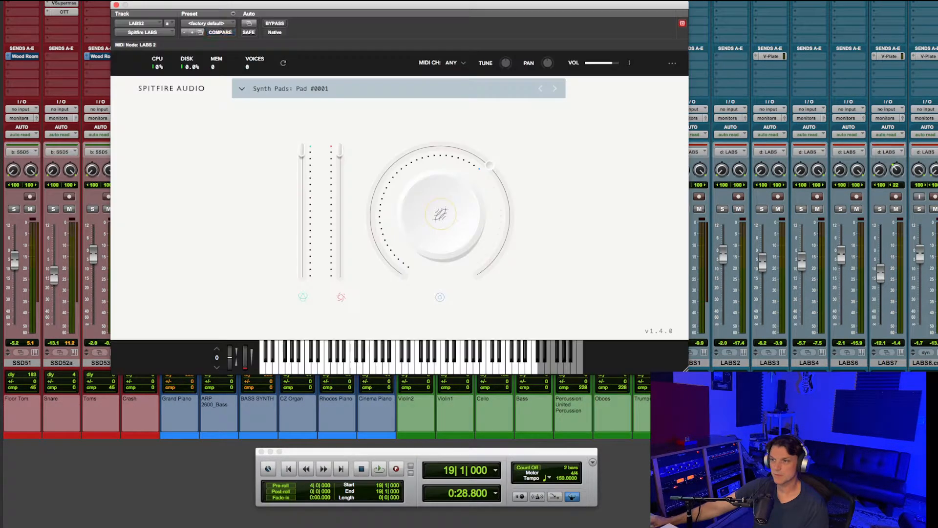
- Look over Spitfire LABS on LABS2, then solo only LABS1 and play its Soft Piano from bar 19
left_click_drag(581, 14, 533, 11)
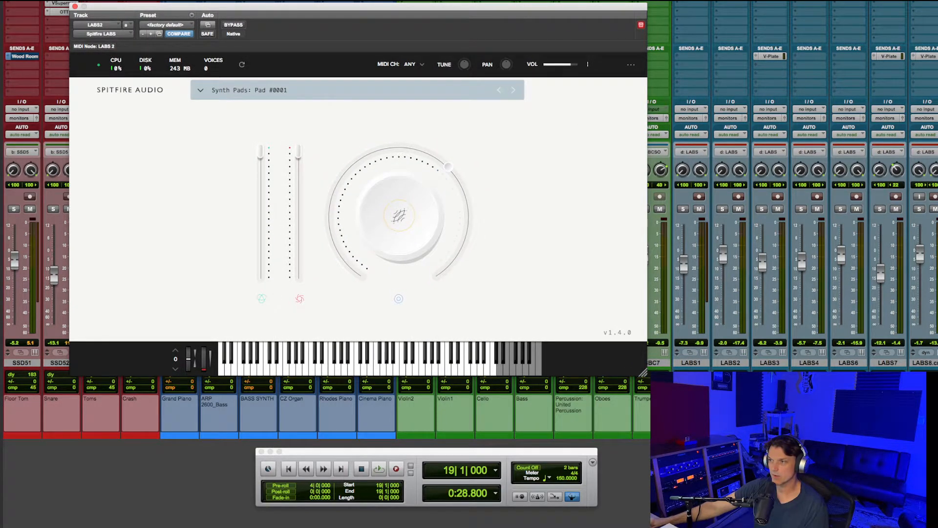
left_click(680, 211)
left_click(682, 210)
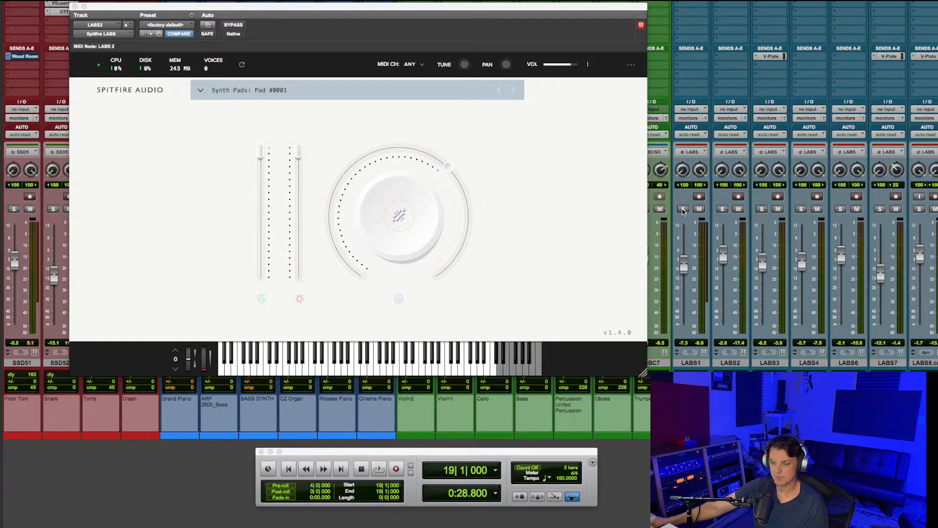
left_click(683, 209)
key("space")
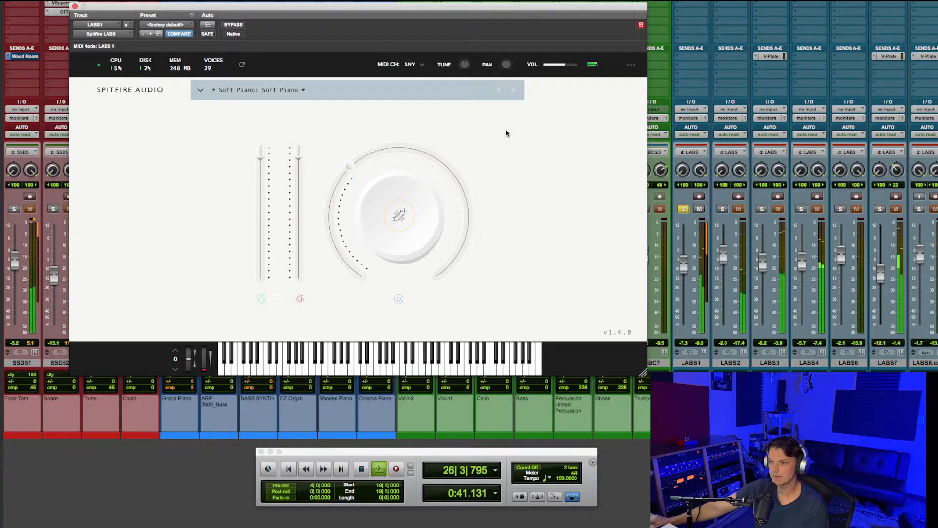
- Stop playback, switch the solo from LABS1 to LABS2 alone, play it from bar 19 and show its Synth Pads: Pad #0001 instrument
key("space")
left_click(722, 208)
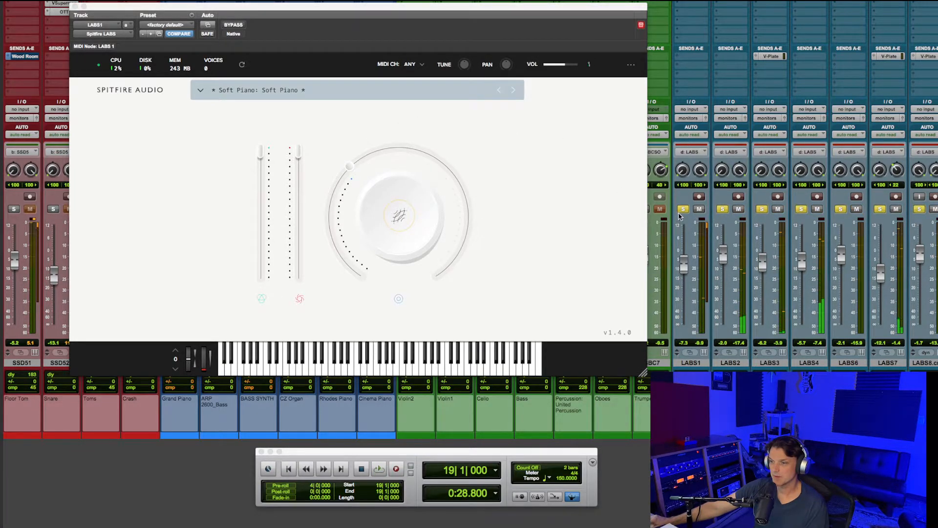
left_click(721, 209, "alt")
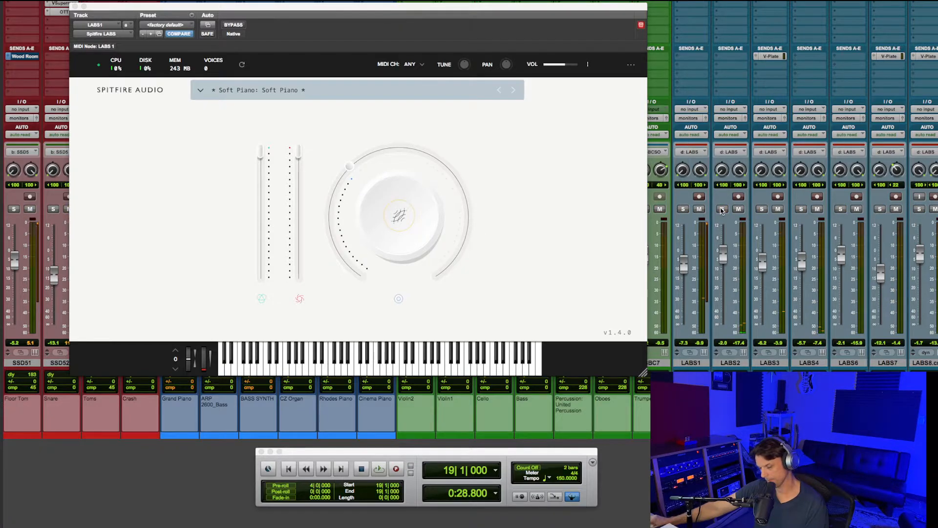
left_click(722, 209)
key("space")
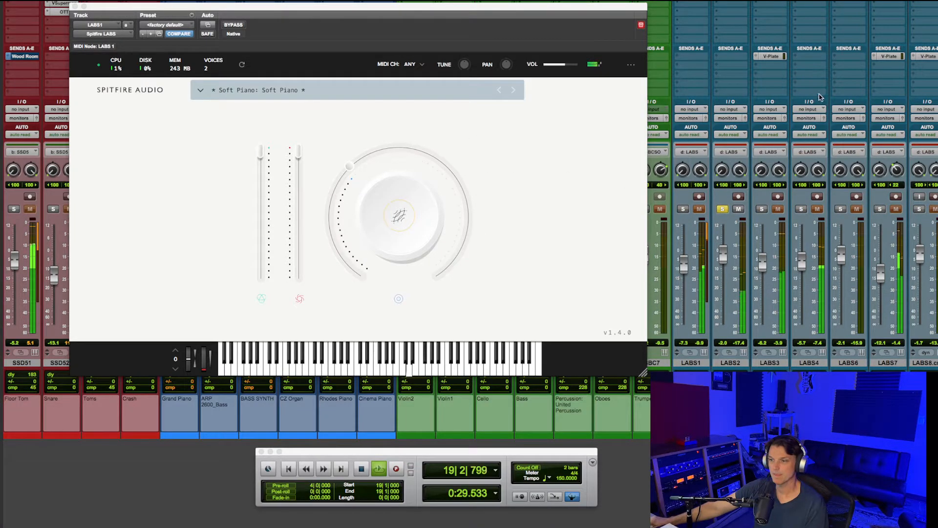
left_click(729, 2)
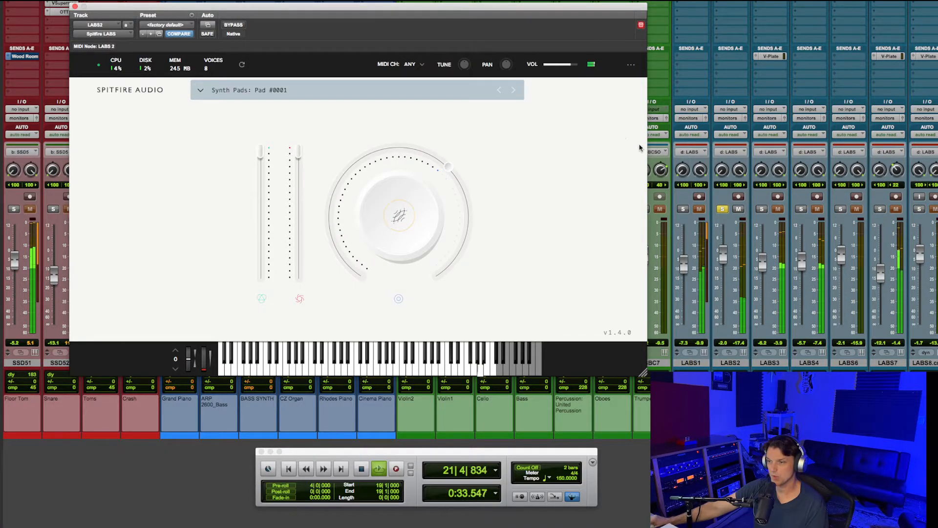
- Move the solo from LABS2 to LABS3 alone during playback, show its Moon Guitar 01 instrument and stop playback
left_click(723, 211)
left_click(761, 209)
left_click(760, 210, "ctrl")
left_click(761, 210, "alt")
left_click(761, 210)
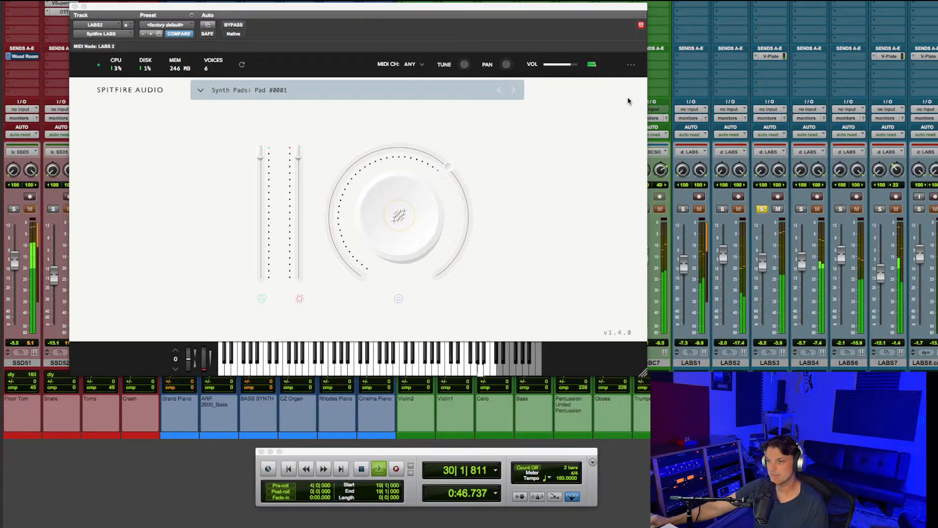
key("space")
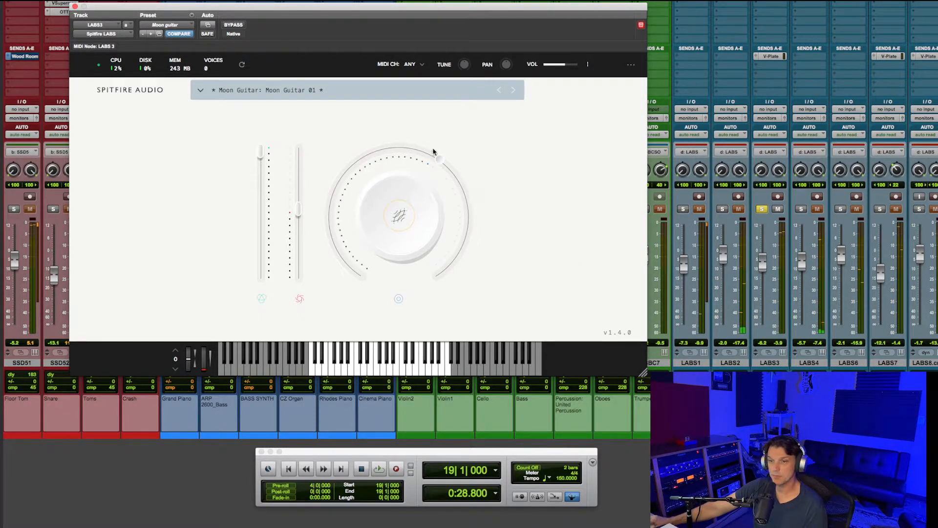
- Play from bar 19, comparing LABS3 alone with the full mix and the whole LABS group, and finish stopped with its solo cleared
left_click(762, 210)
key("space")
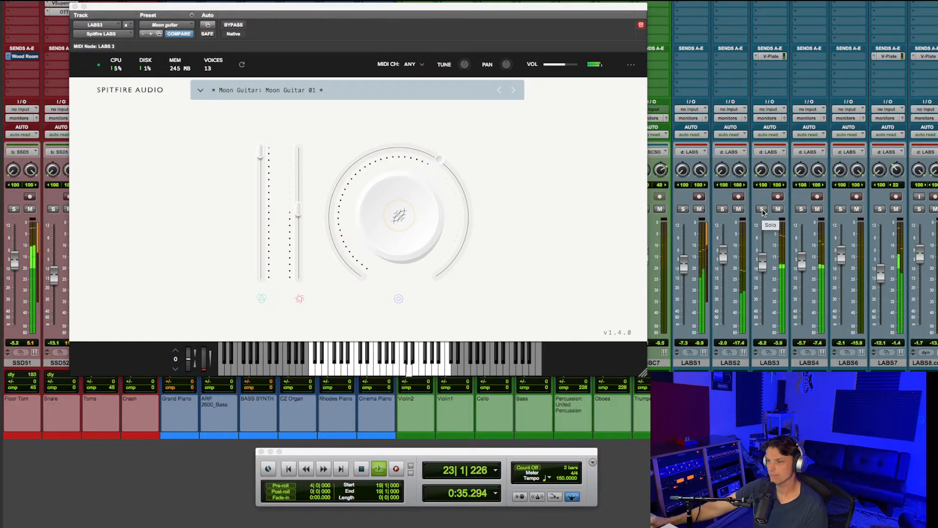
left_click(762, 210)
left_click(762, 210)
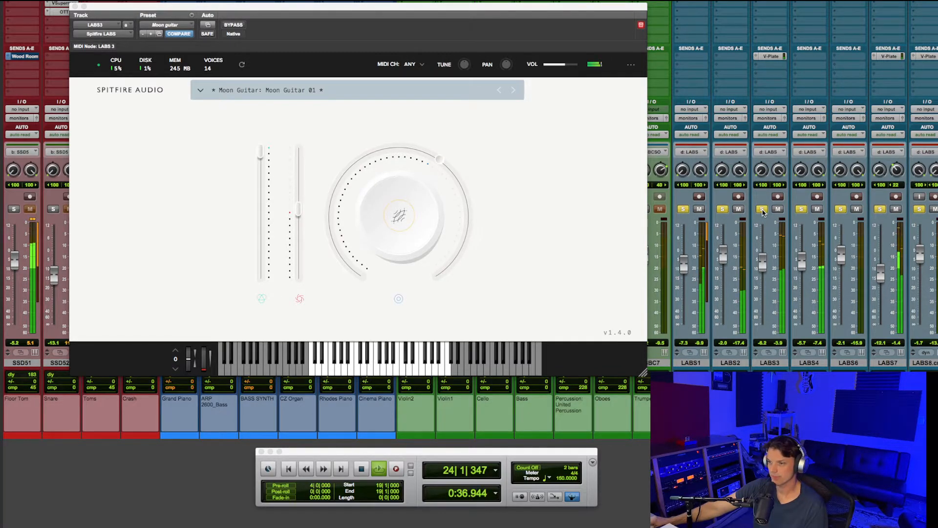
left_click(762, 210)
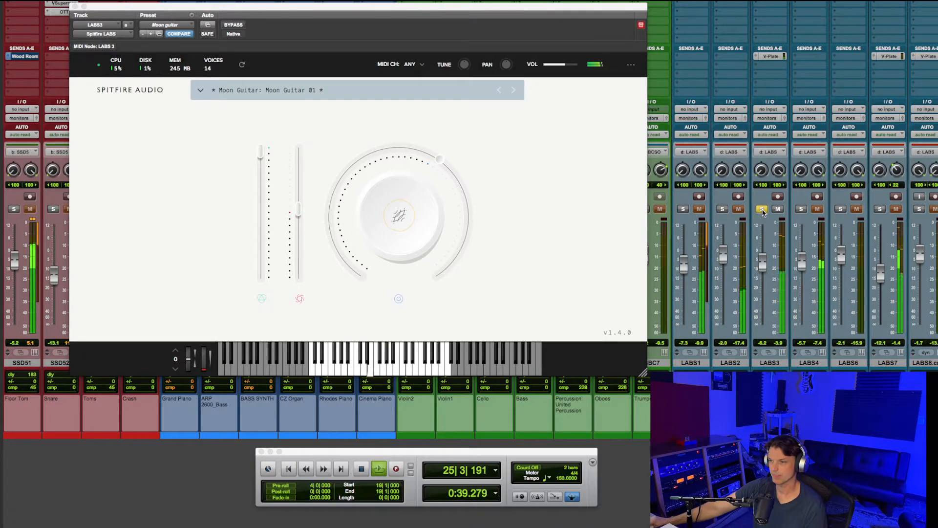
key("space")
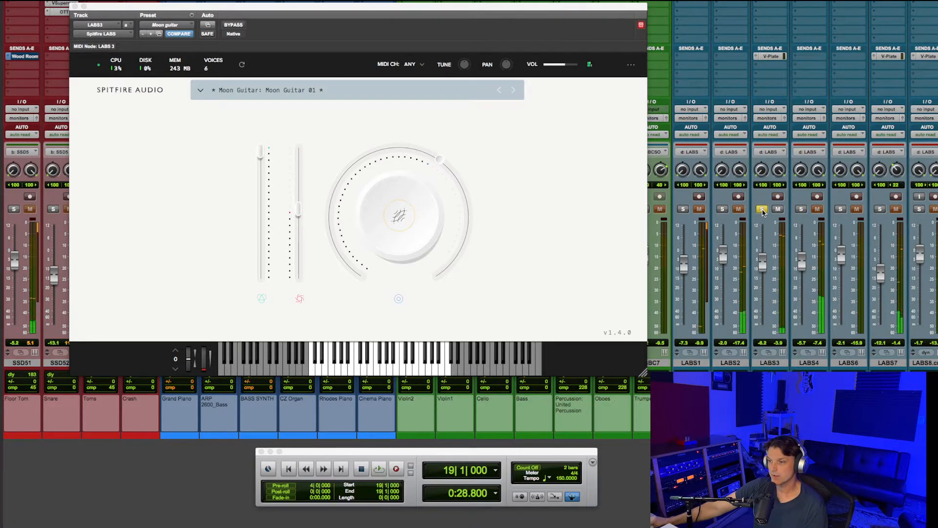
left_click(762, 210)
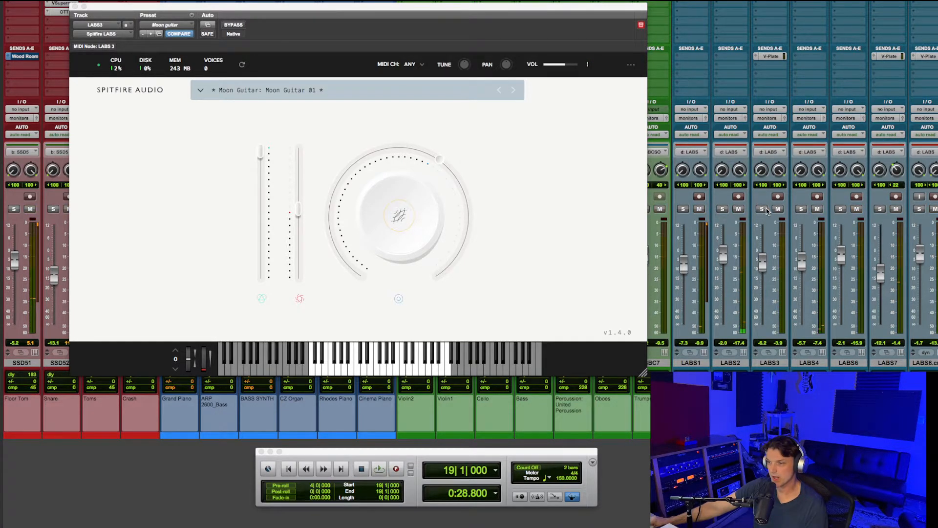
- Open Spitfire LABS on LABS4, audition its Opia: Pluck Synth soloed from bar 19, and finish stopped with the solo cleared
left_click(808, 2)
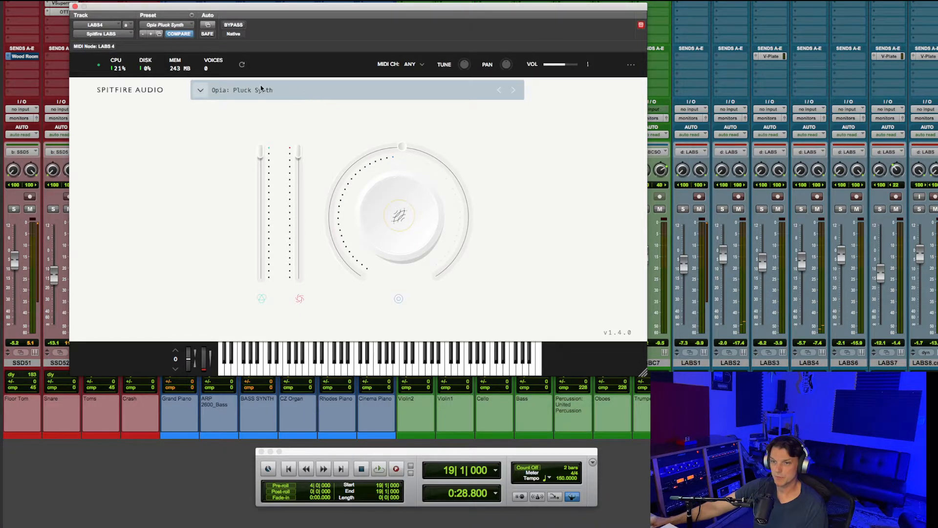
left_click(801, 209)
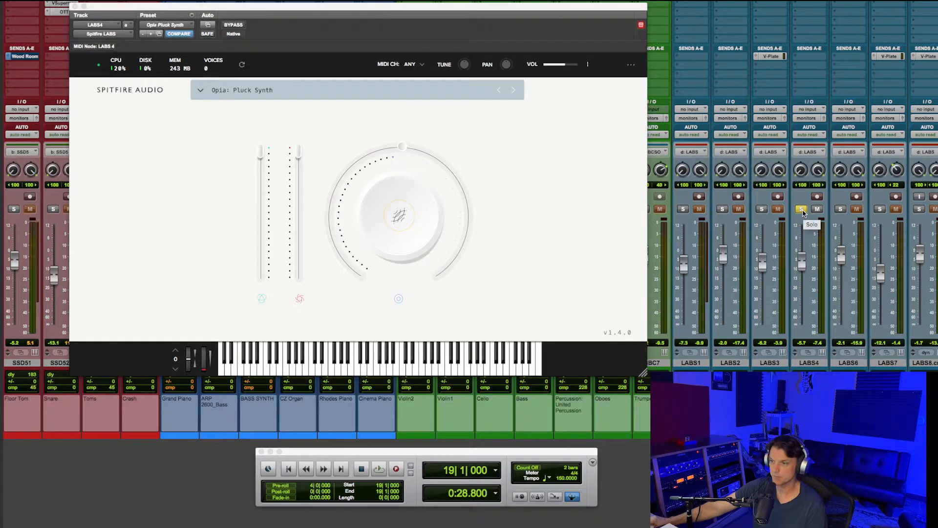
key("space")
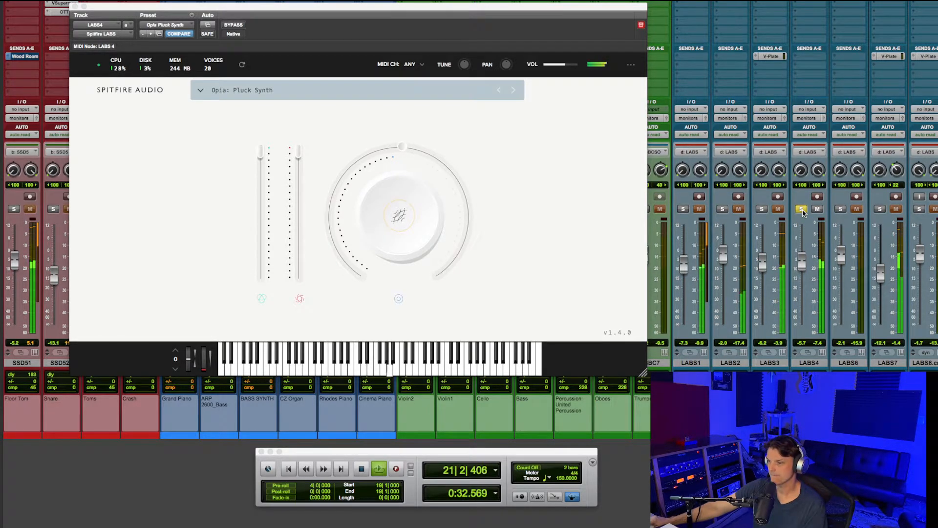
left_click(801, 210)
key("space")
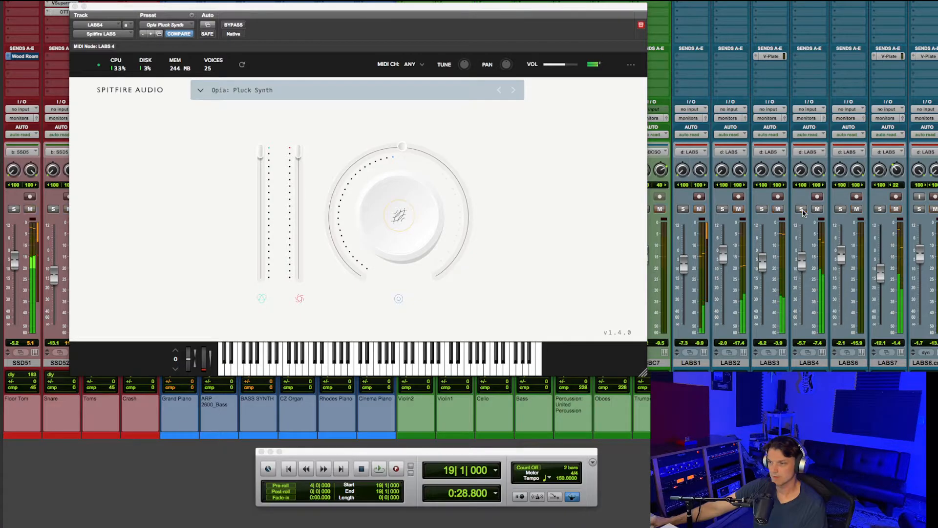
- Audition the Strings: Short instrument on LABS7 soloed from bar 19, clear the solo and close the plug-in window
left_click(878, 209)
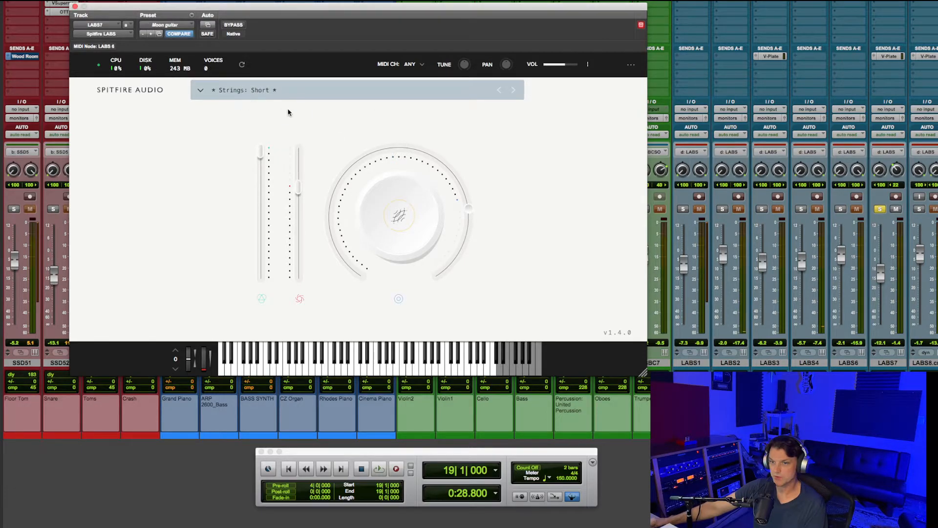
key("space")
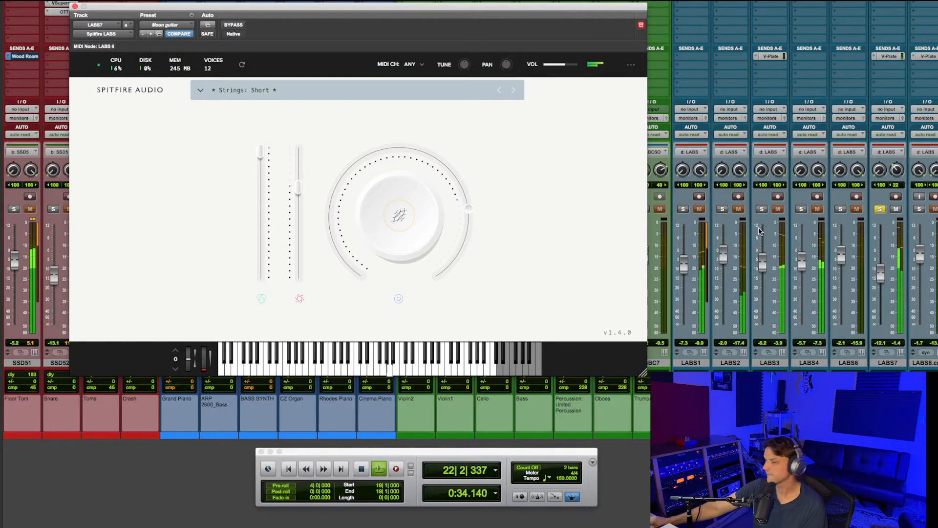
key("space")
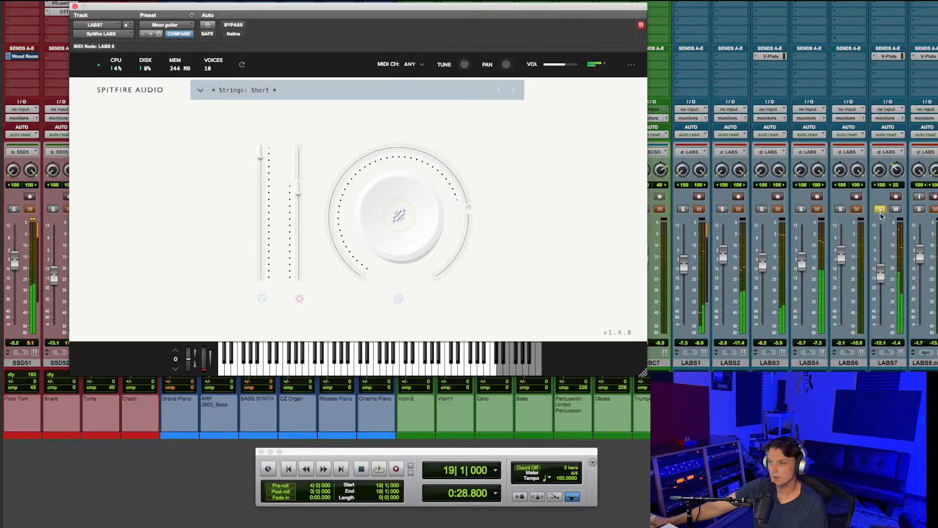
left_click(879, 210)
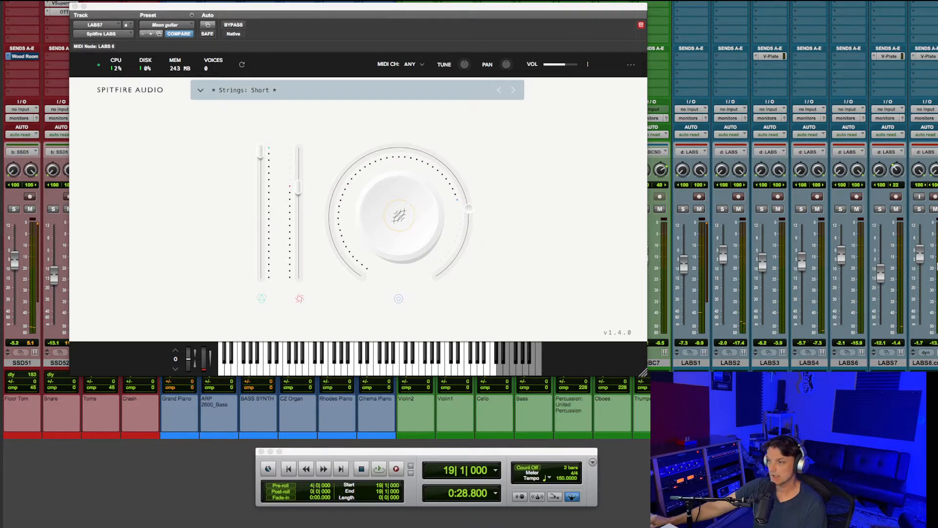
left_click(74, 7)
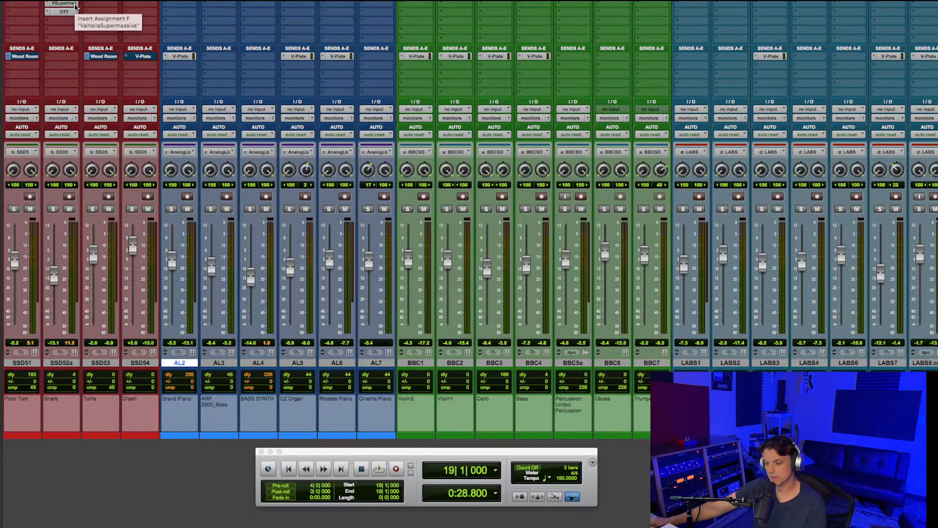